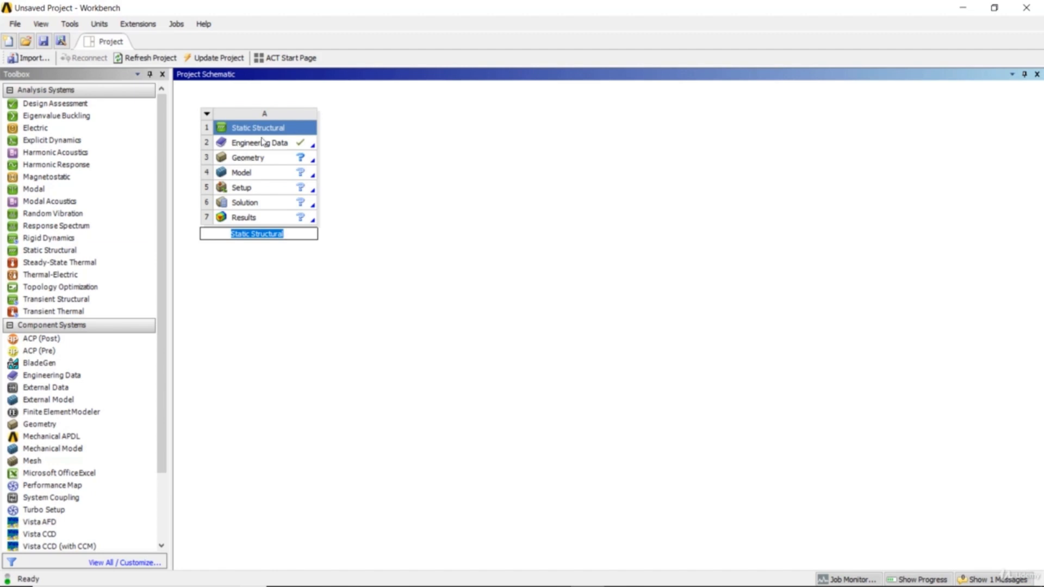
Import the Beam.stp file as the geometry of the Static Structural system.
left_click(393, 155)
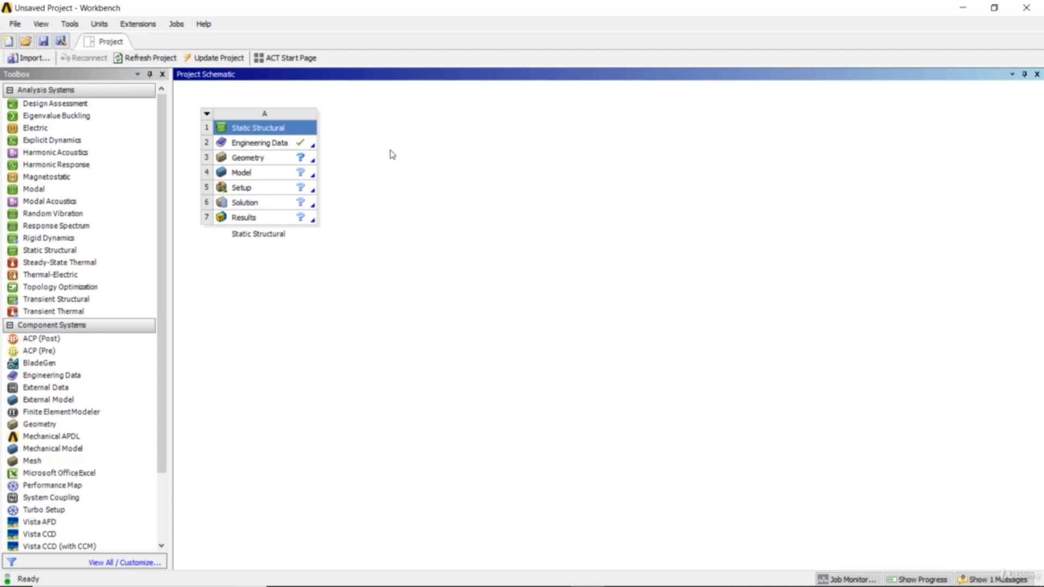
left_click(291, 162)
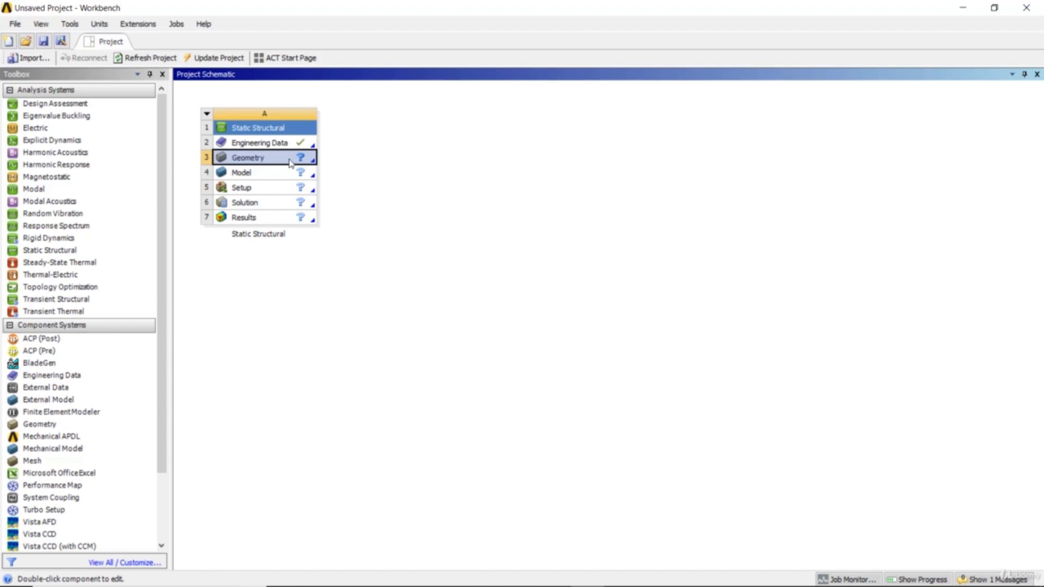
right_click(289, 163)
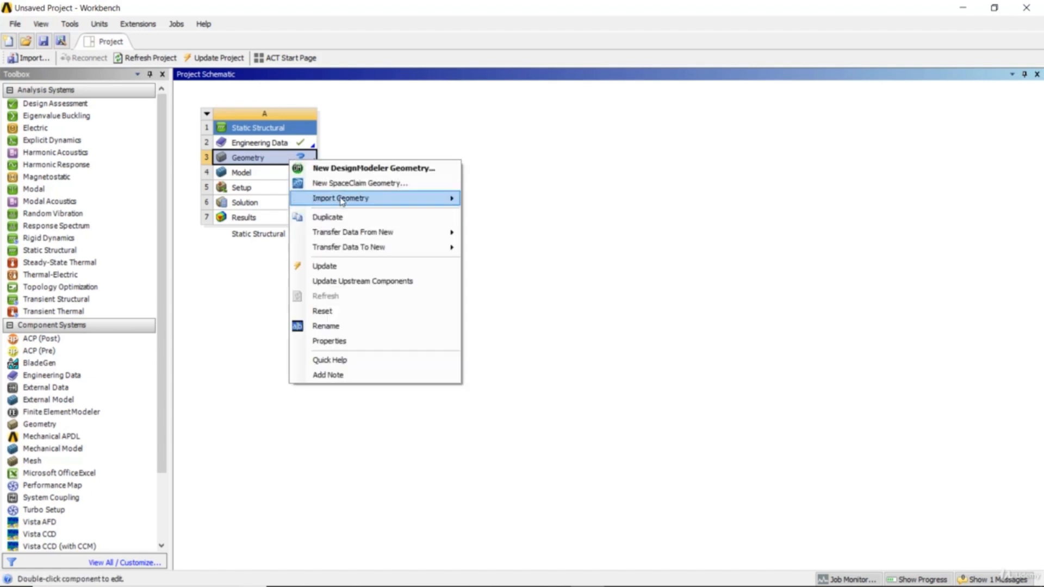
mouse_move(342, 200)
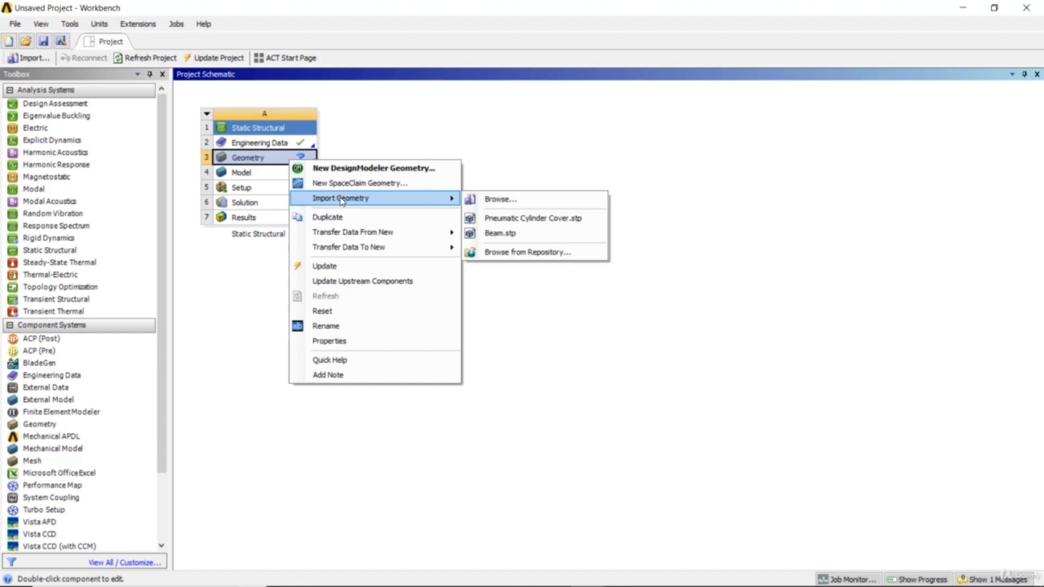
left_click(486, 200)
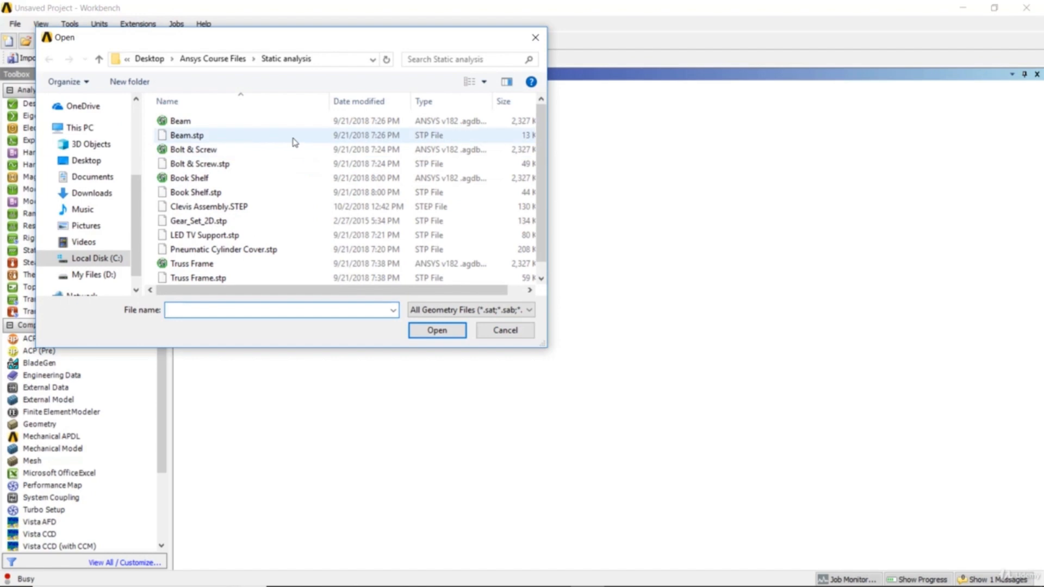
left_click(294, 140)
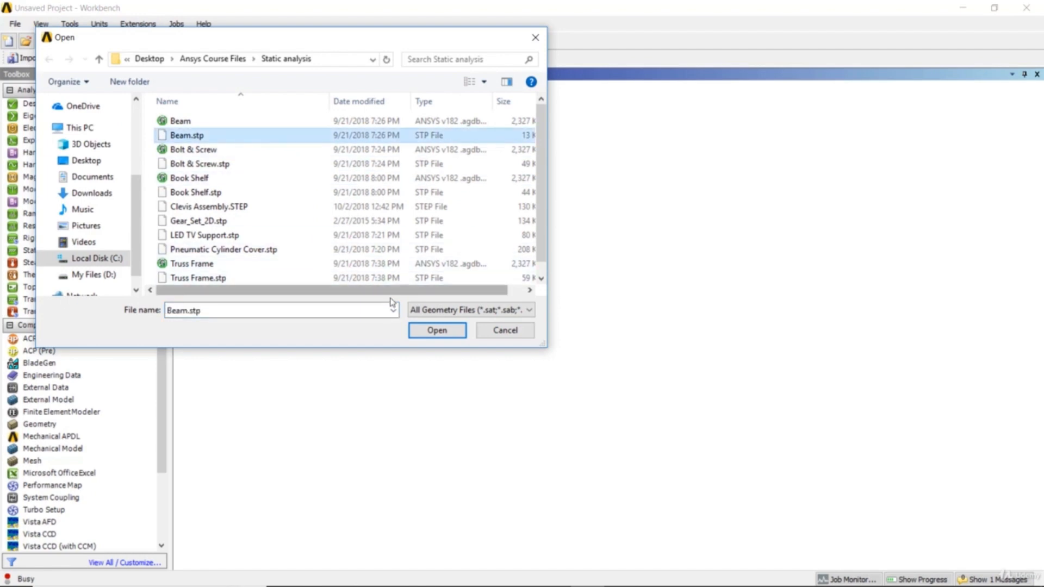
left_click(418, 332)
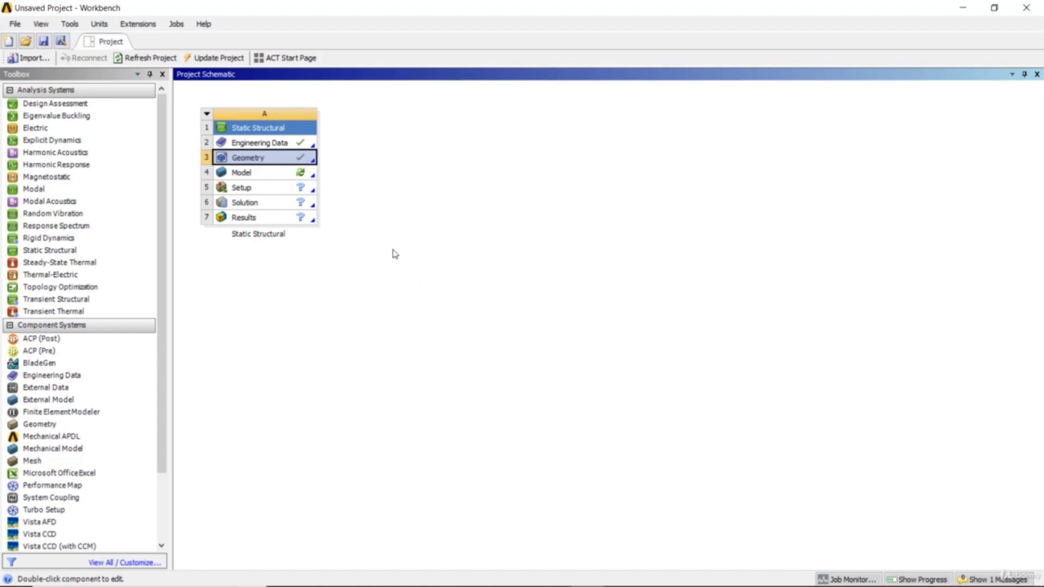
Open the Static Structural system's model in the Mechanical application and check the available unit systems.
double_click(283, 174)
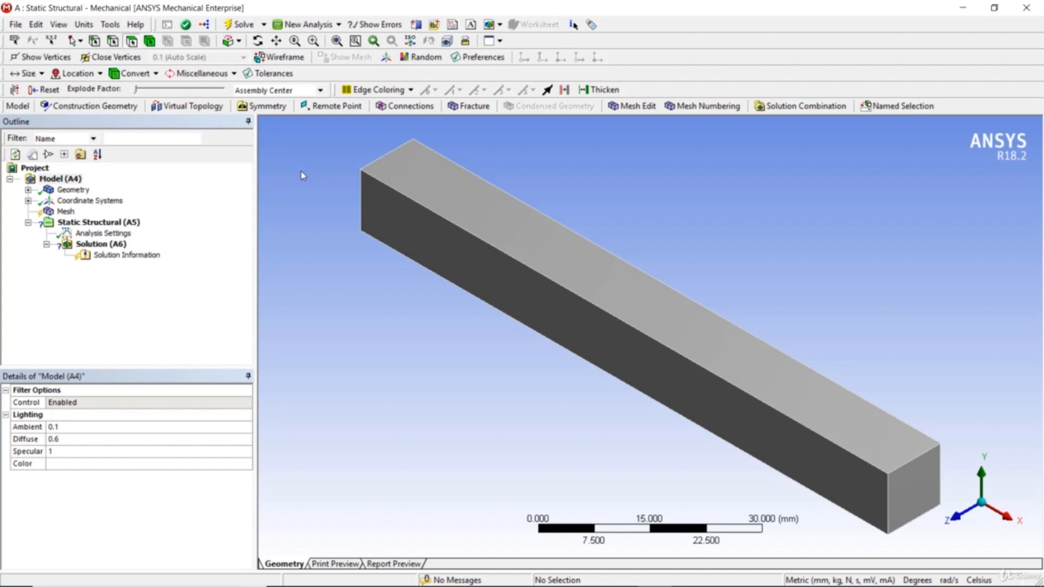
left_click(85, 26)
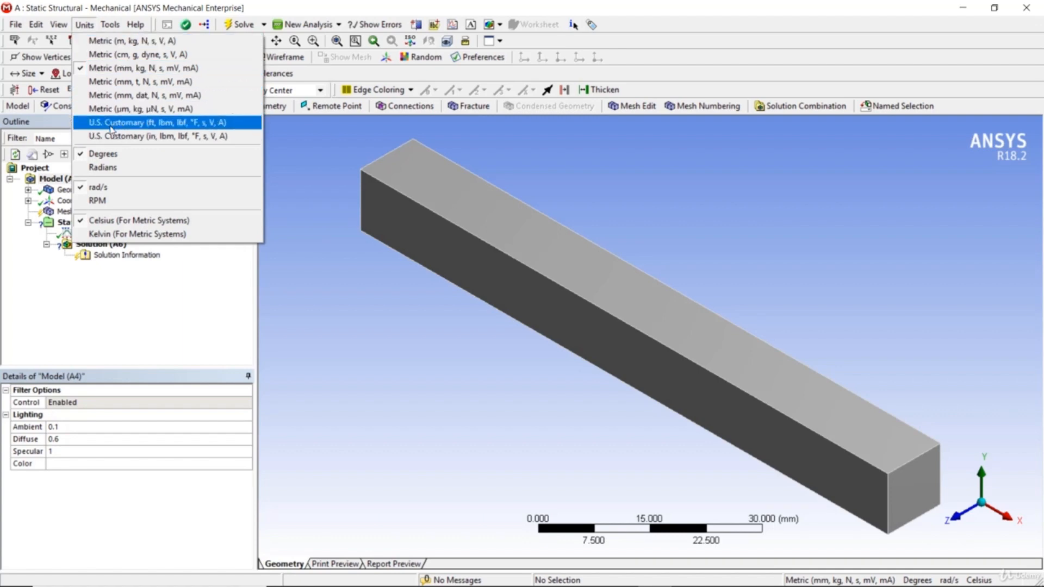
left_click(15, 266)
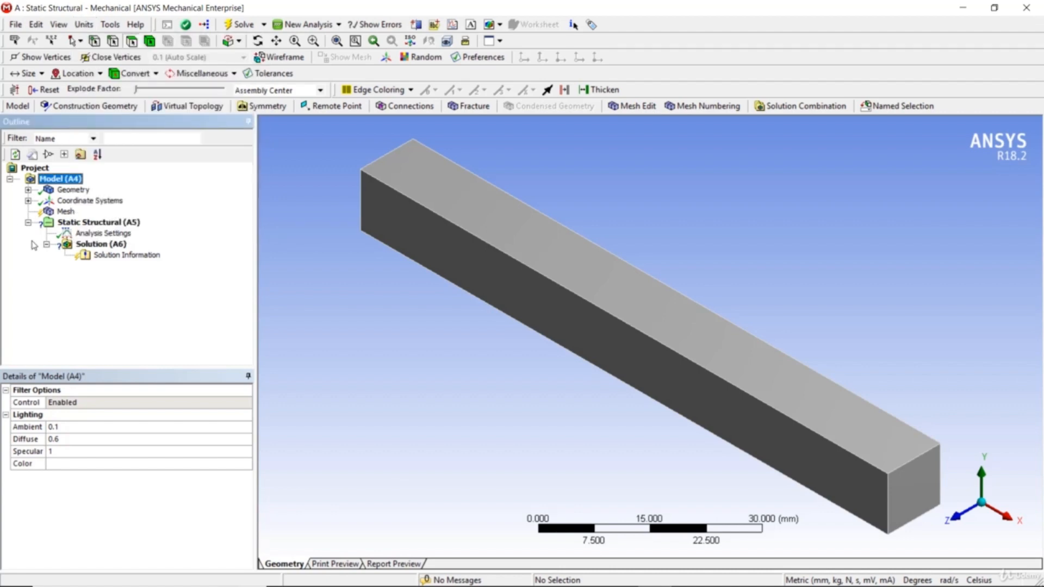
Examine the details of the beam body under Geometry, including its material assignment, mass properties and bounding box dimensions.
left_click(70, 189)
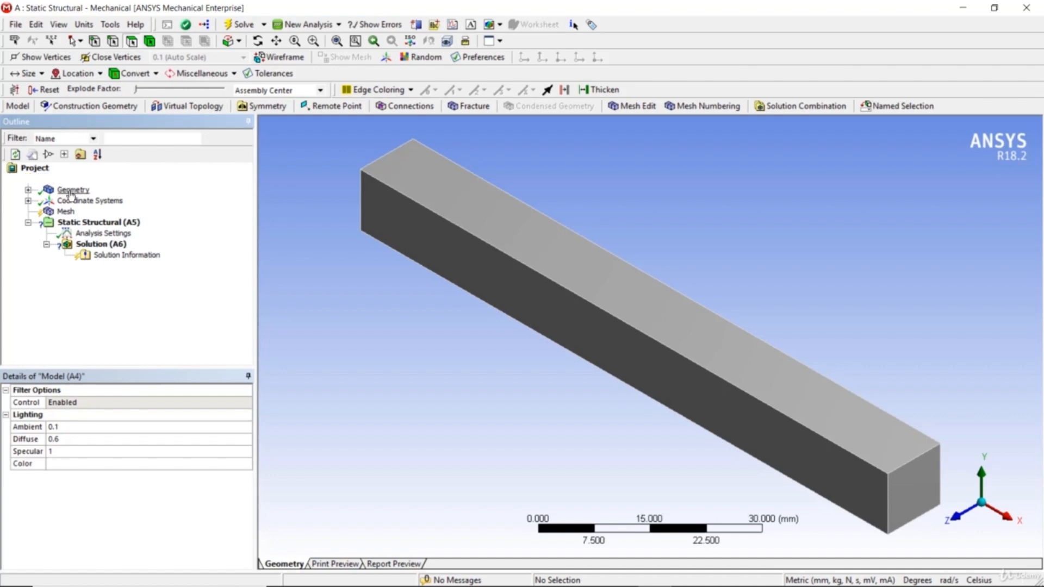
left_click(28, 189)
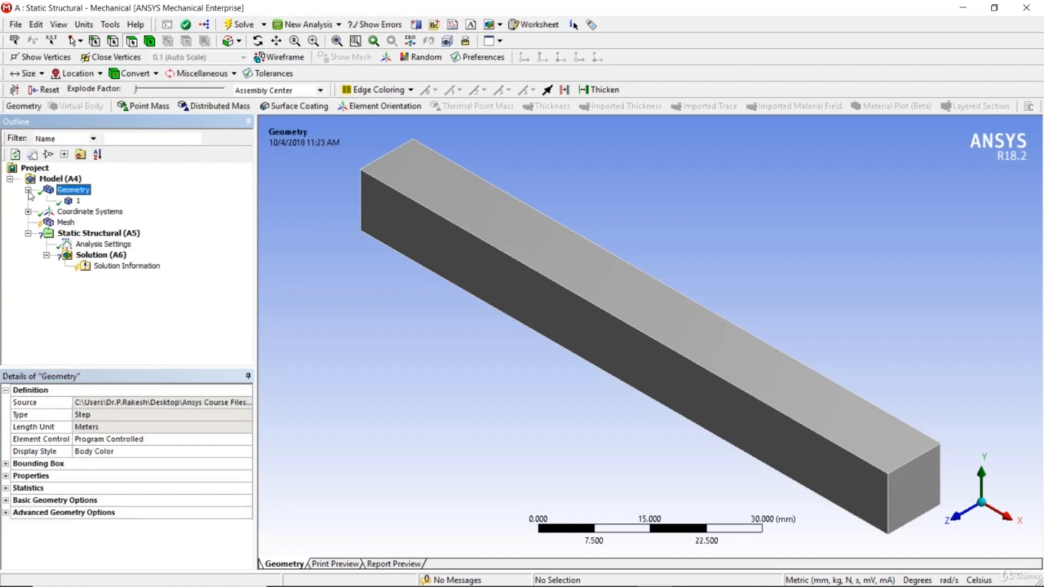
left_click(68, 201)
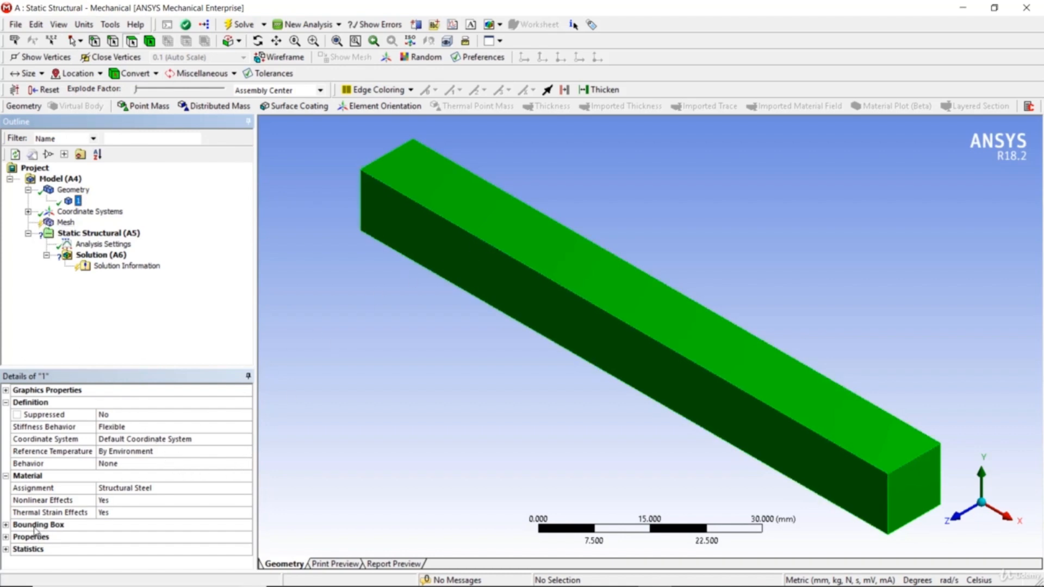
left_click(6, 537)
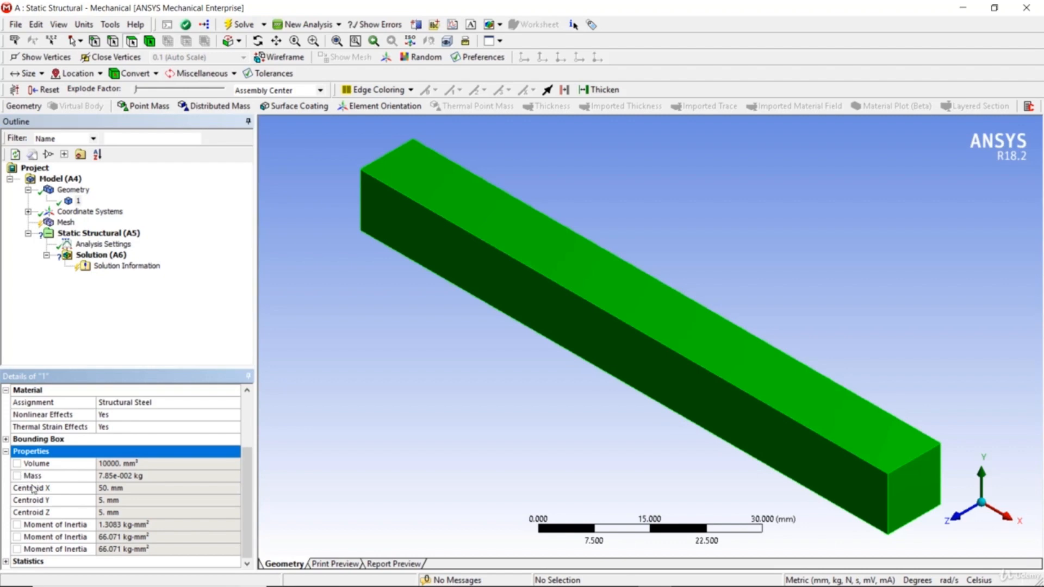
scroll(34, 481, "up", 1)
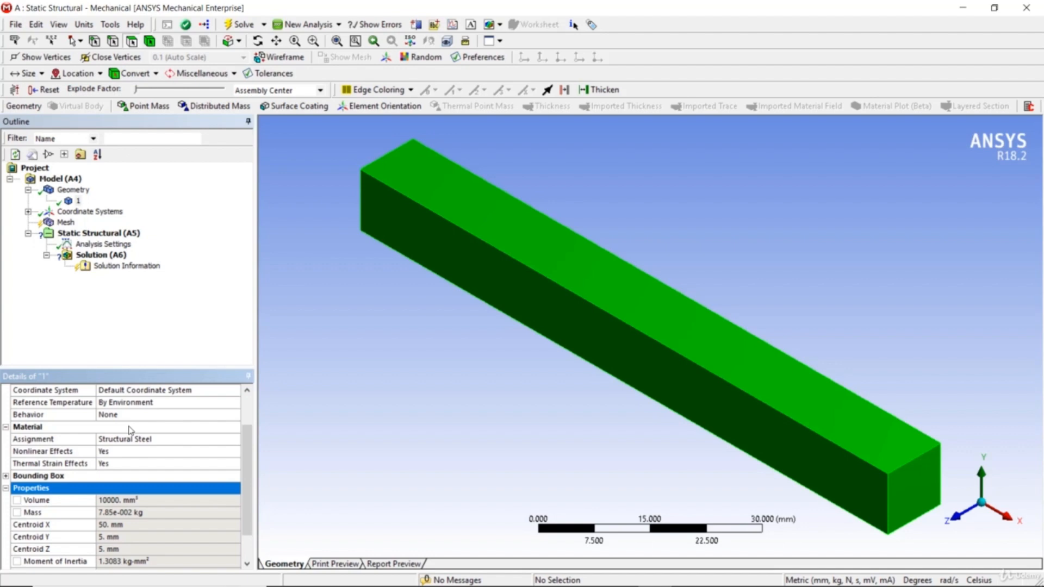
scroll(130, 430, "down", 1)
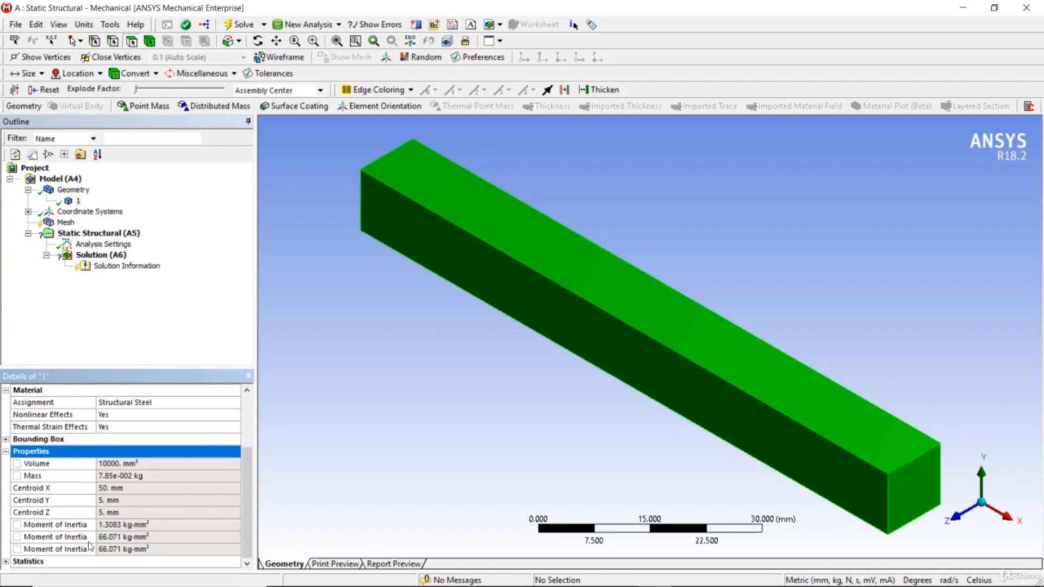
scroll(89, 545, "up", 1)
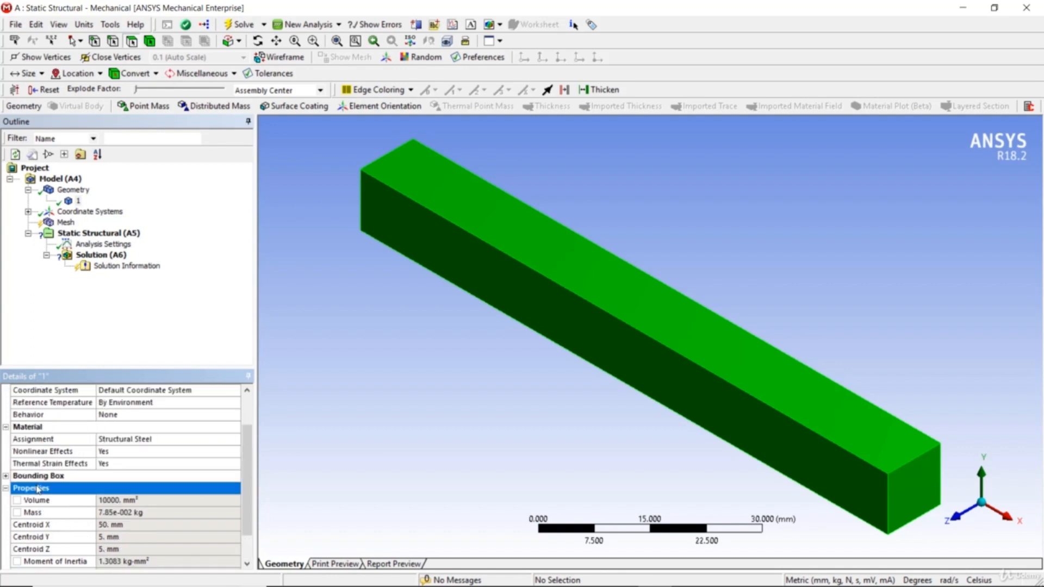
left_click(5, 476)
scroll(59, 492, "down", 2)
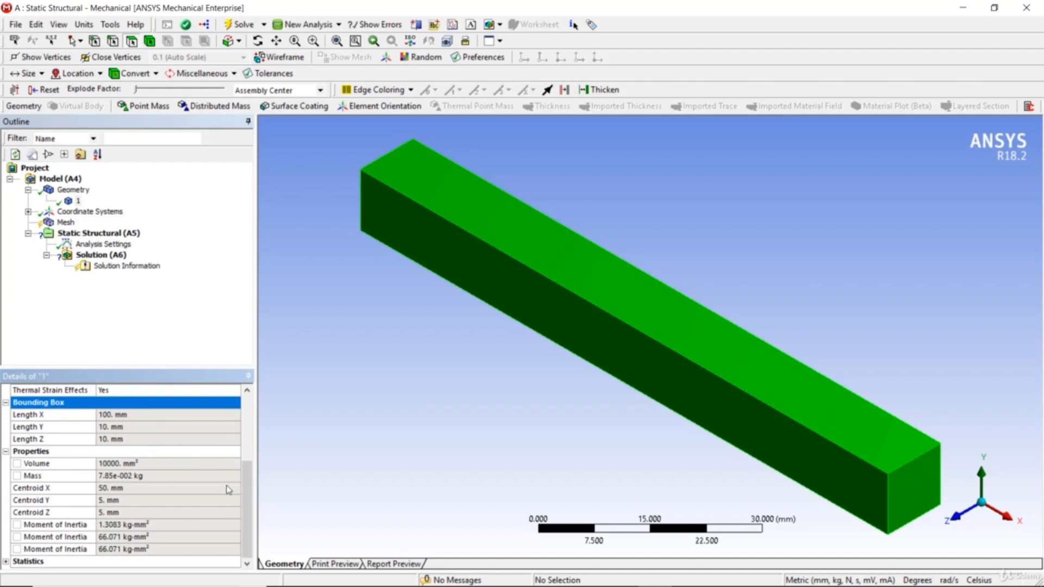
scroll(252, 498, "up", 4)
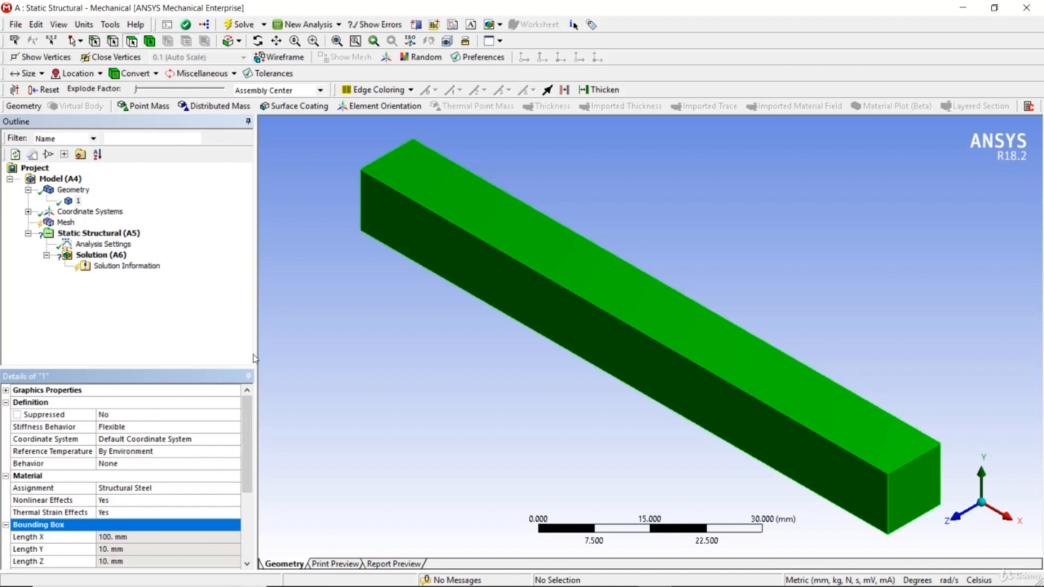
Generate the beam's mesh with the default mesh settings.
left_click(66, 222)
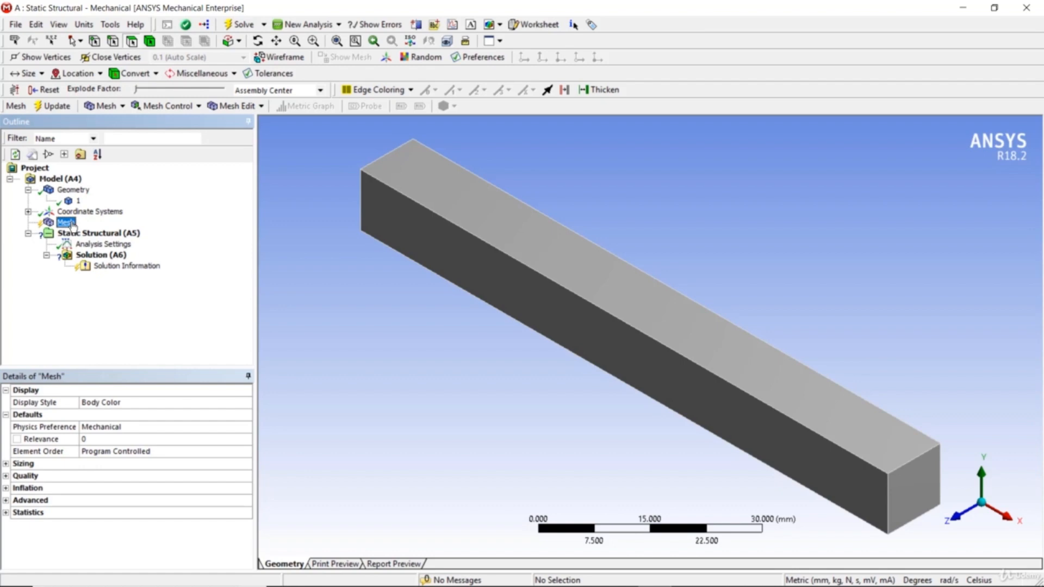
right_click(73, 228)
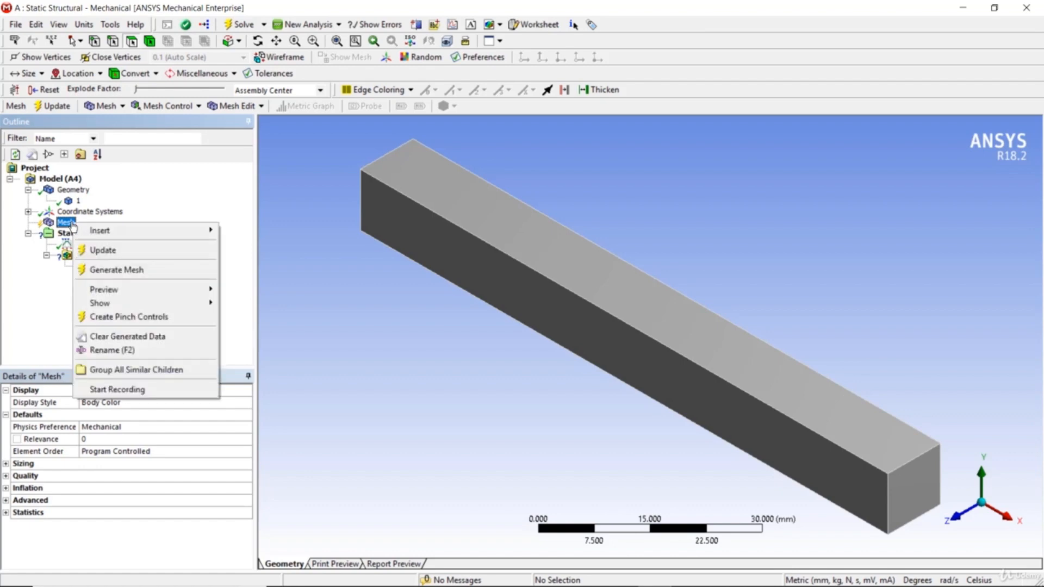
left_click(120, 274)
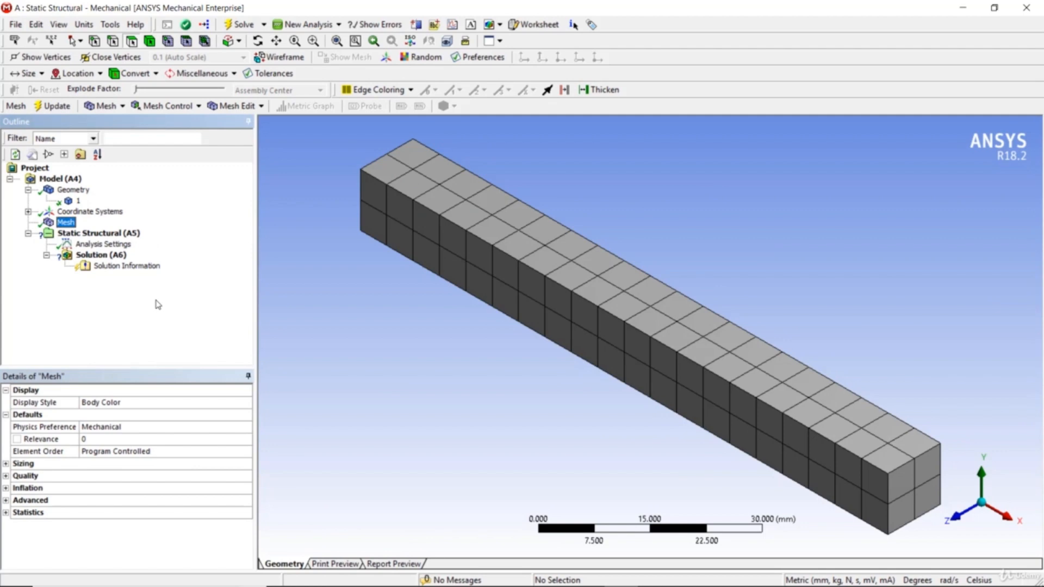
left_click(133, 234)
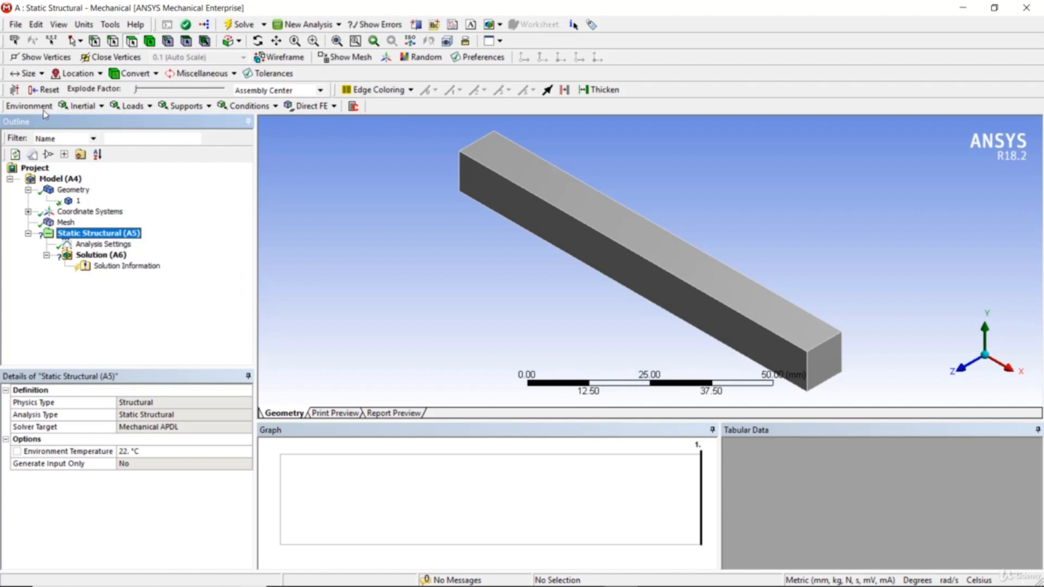
left_click(60, 190)
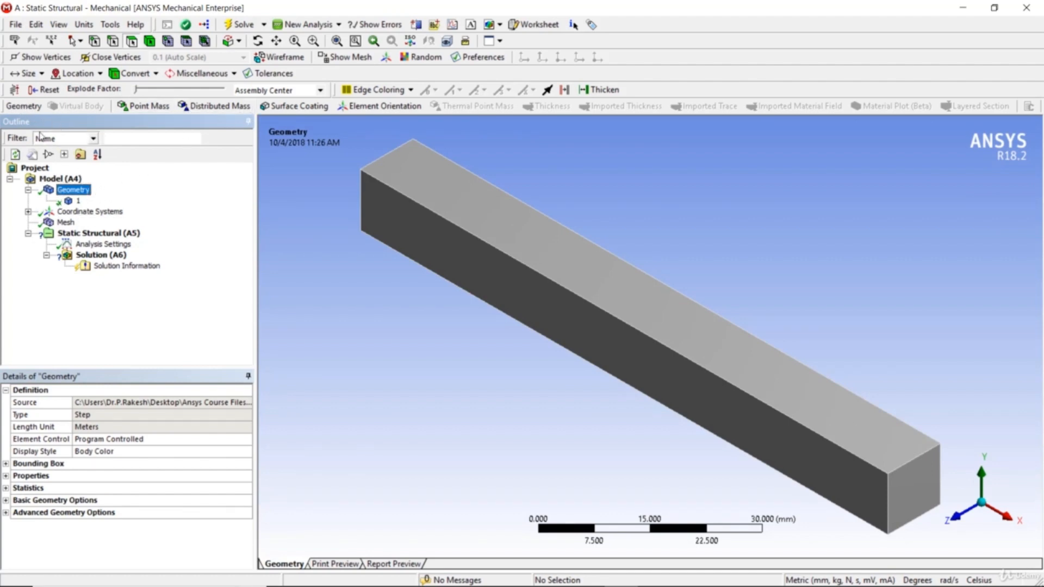
left_click(87, 234)
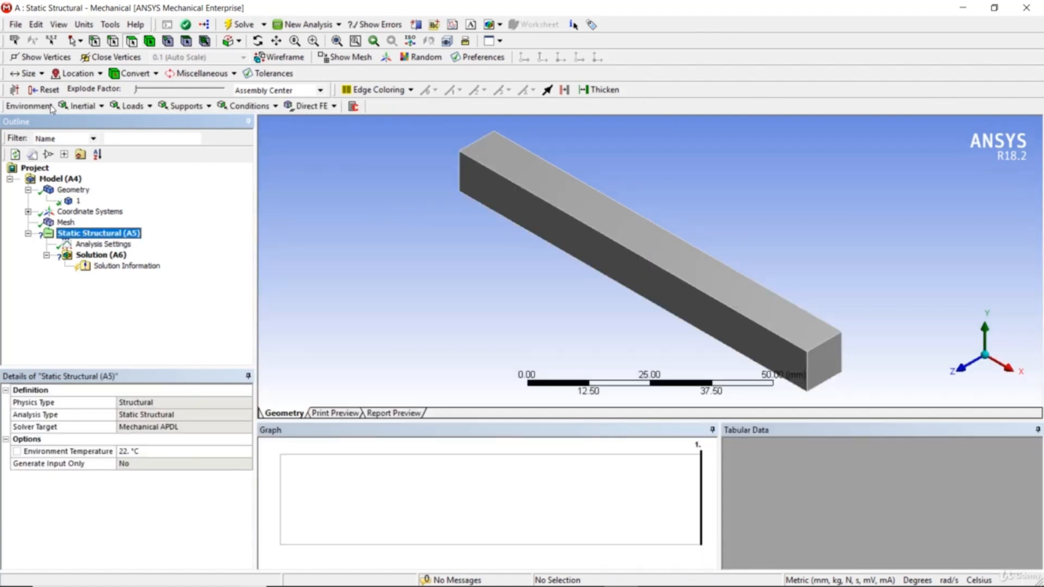
left_click(85, 256)
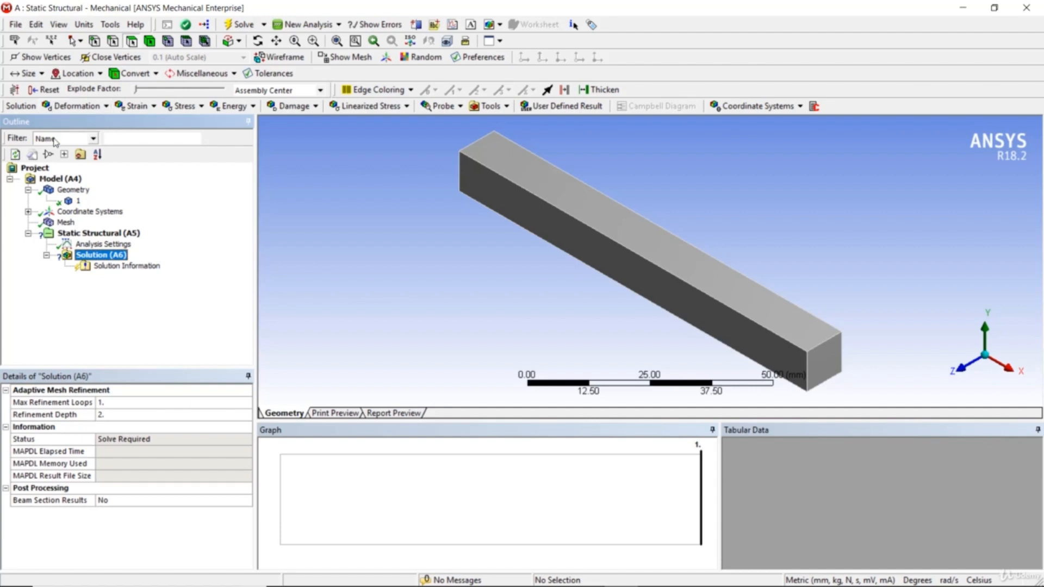
Add a Fixed Support to the Static Structural analysis and apply it to the beam's end face at the negative X end.
left_click(85, 234)
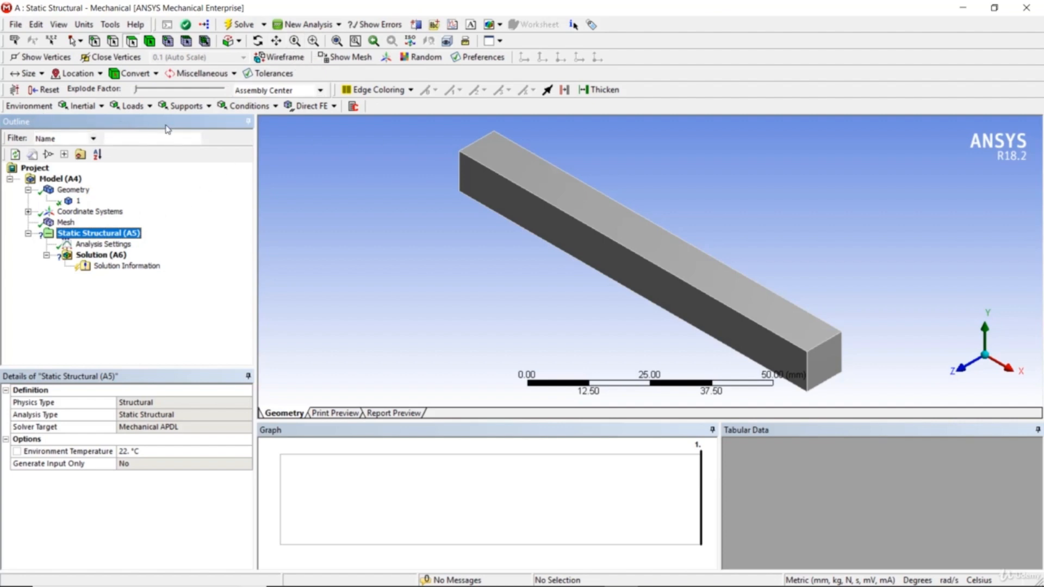
left_click(198, 108)
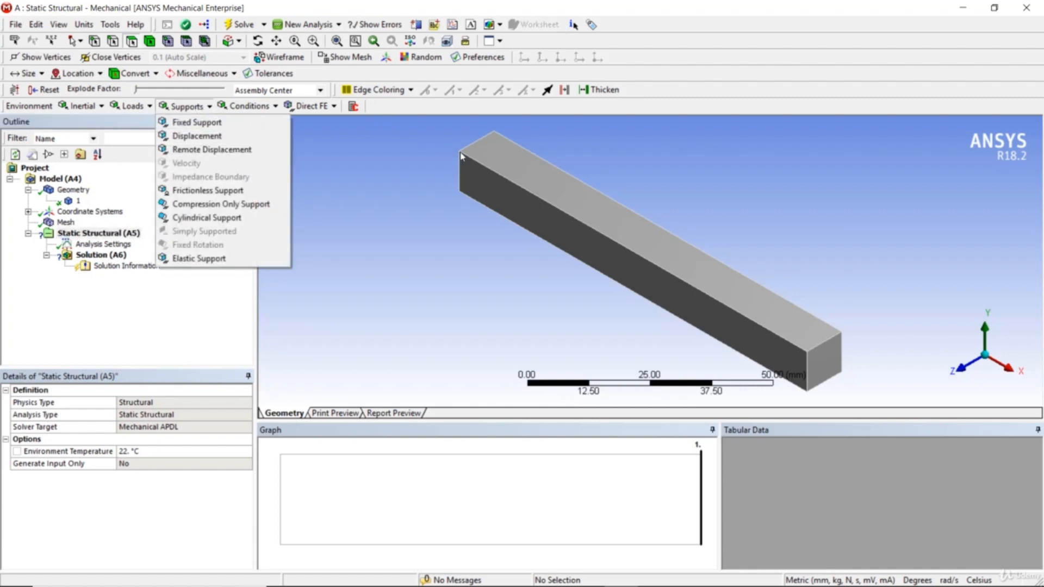
left_click(250, 126)
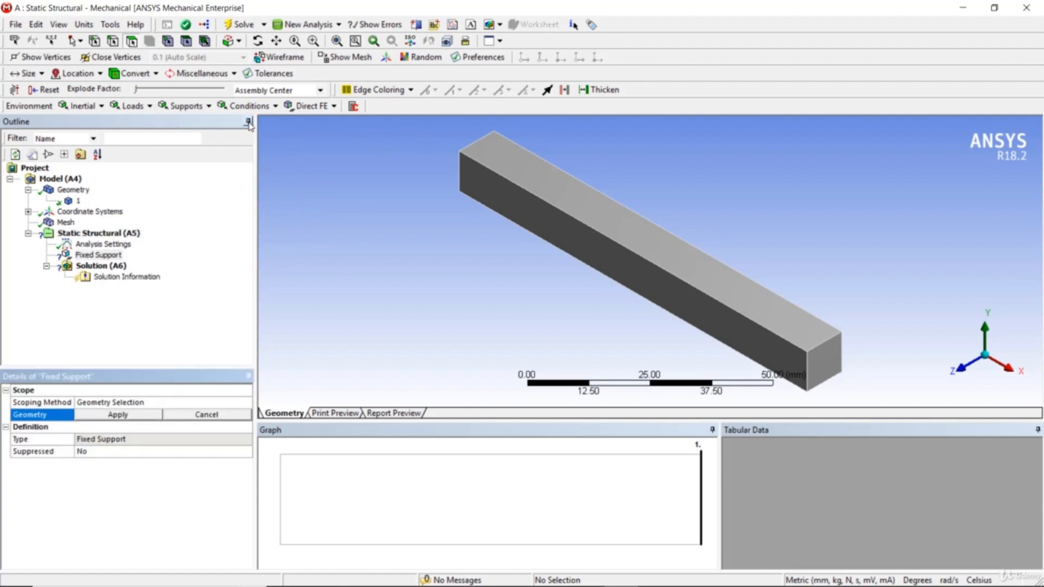
middle_click_drag(378, 200, 516, 193)
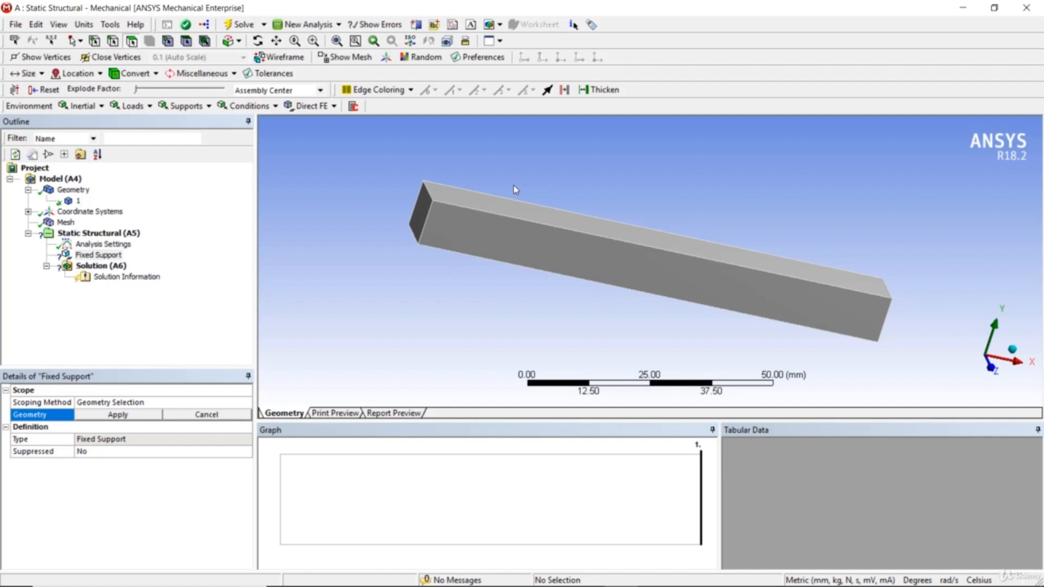
left_click(424, 218)
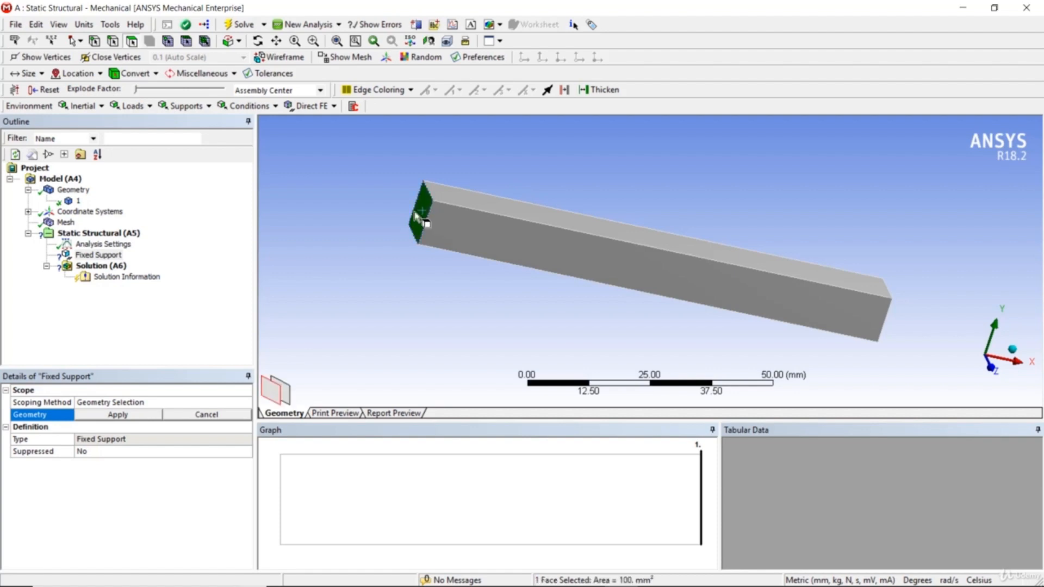
left_click(152, 415)
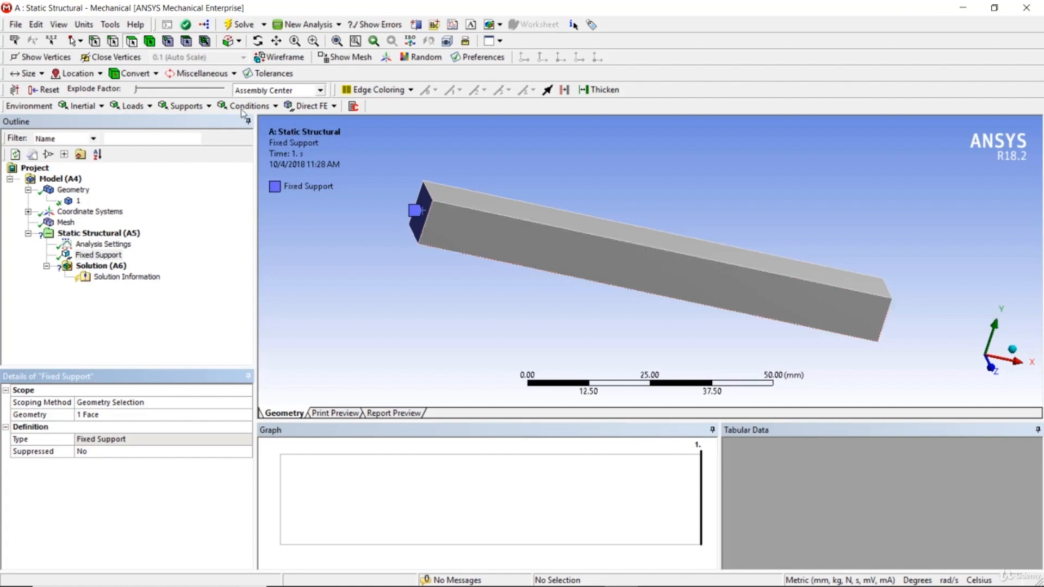
left_click(113, 41)
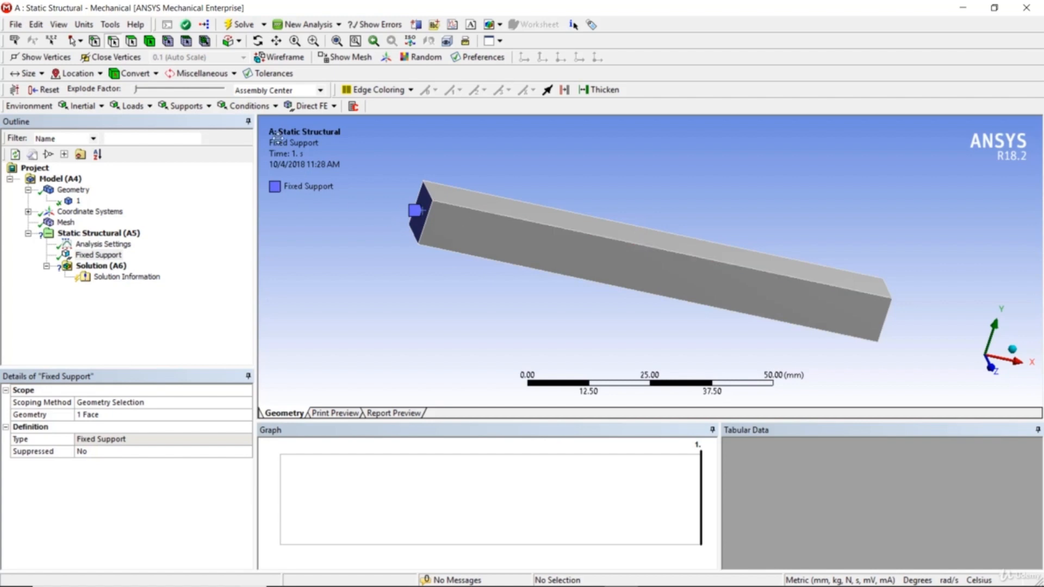
left_click(148, 42)
left_click(135, 45)
middle_click_drag(617, 207, 533, 203)
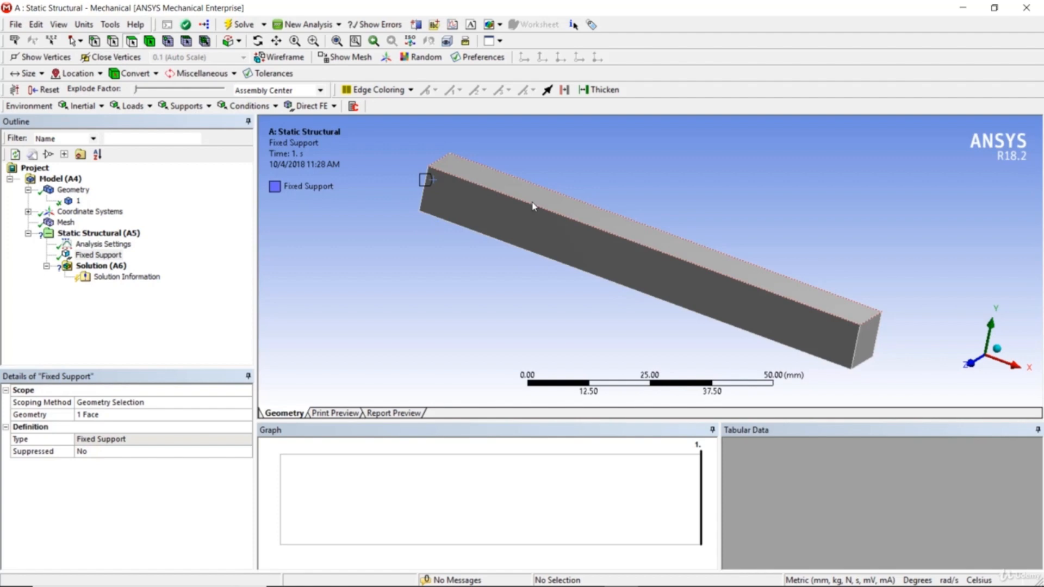
middle_click_drag(533, 206, 407, 182)
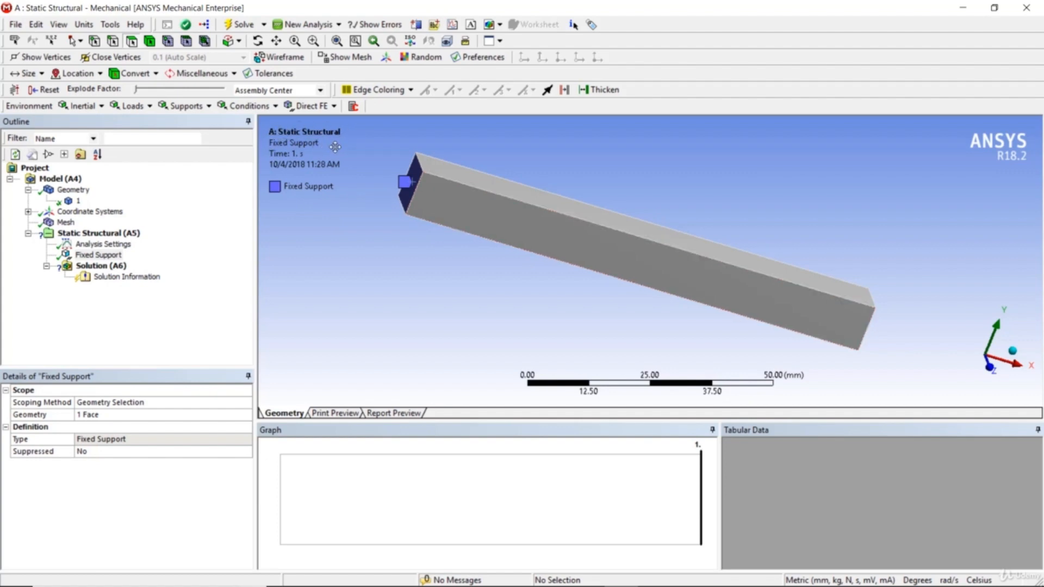
Add a Pressure load to the Static Structural analysis and apply it to the beam's top face.
middle_click_drag(619, 177, 547, 181)
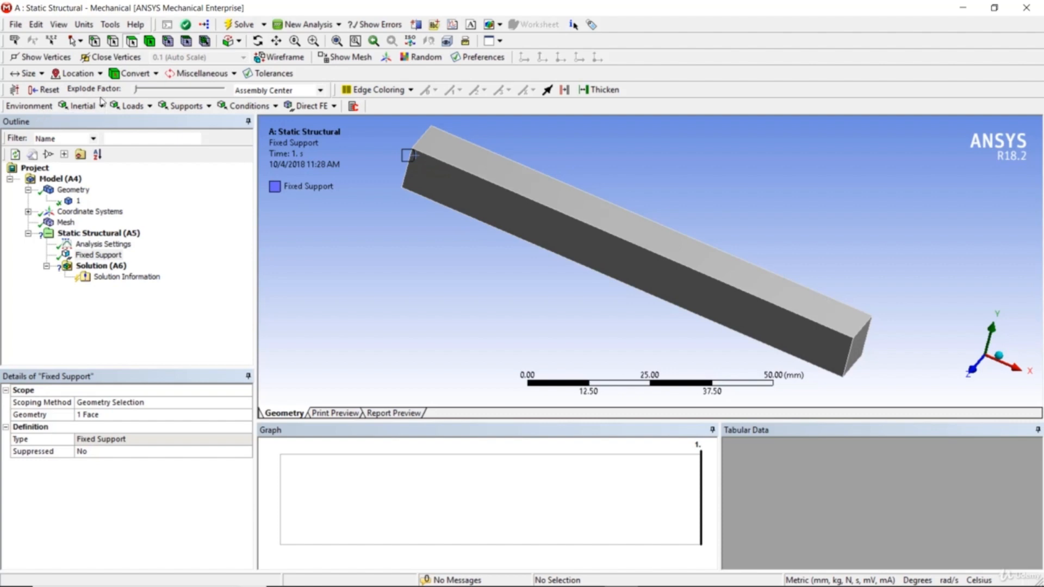
left_click(131, 107)
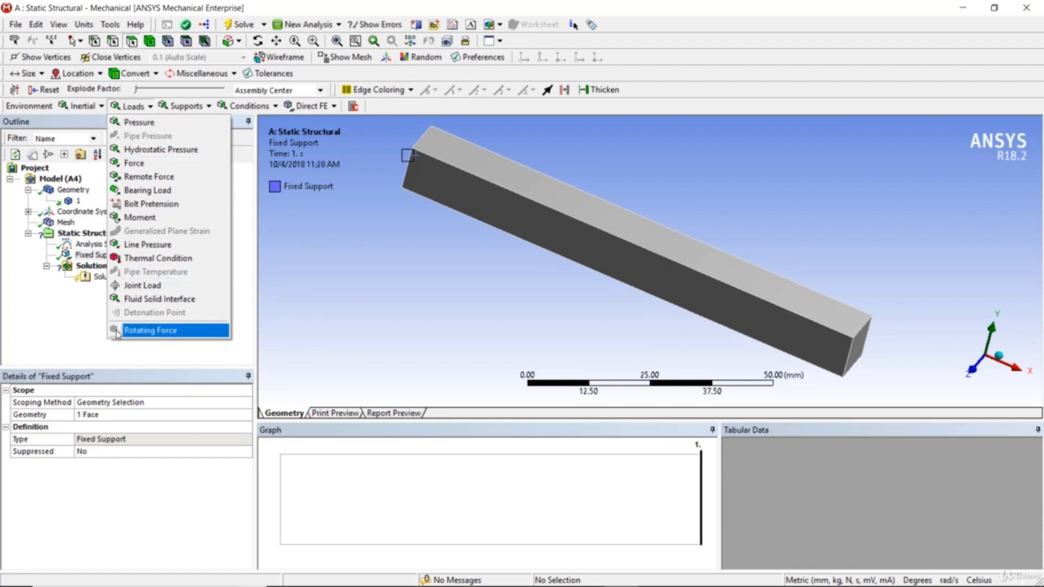
left_click(159, 125)
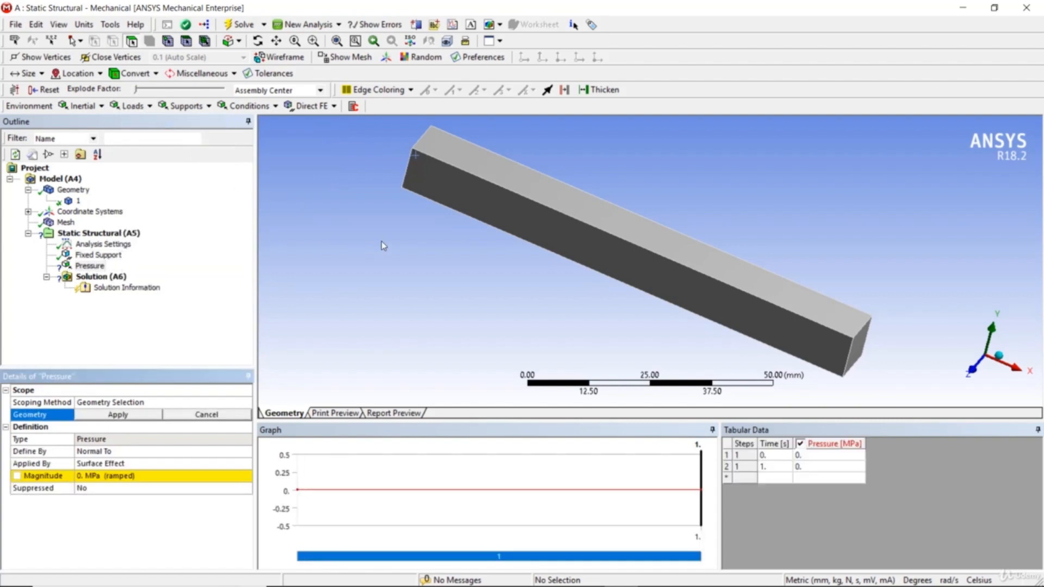
middle_click_drag(380, 241, 357, 231)
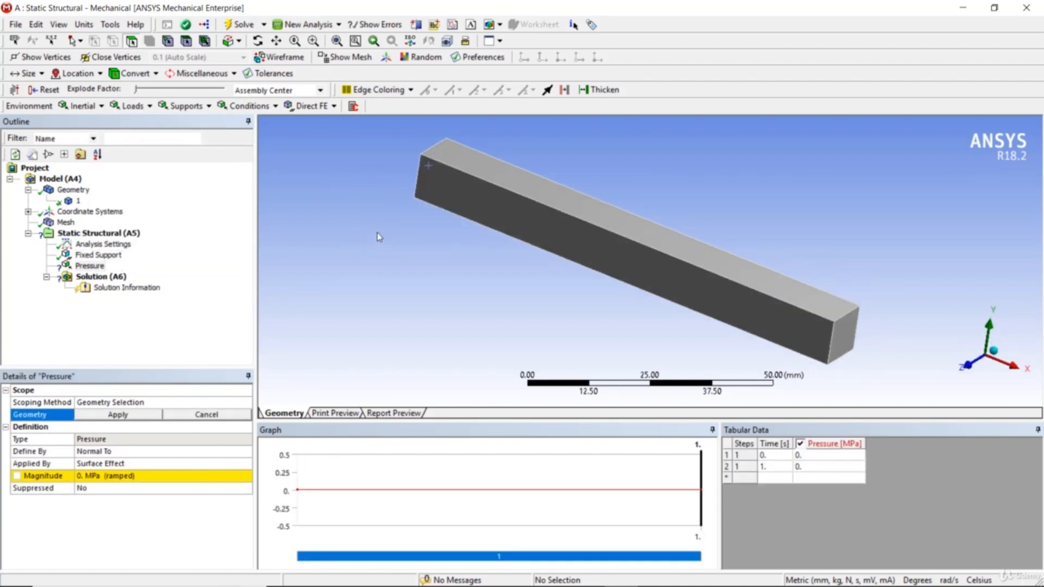
left_click(486, 161)
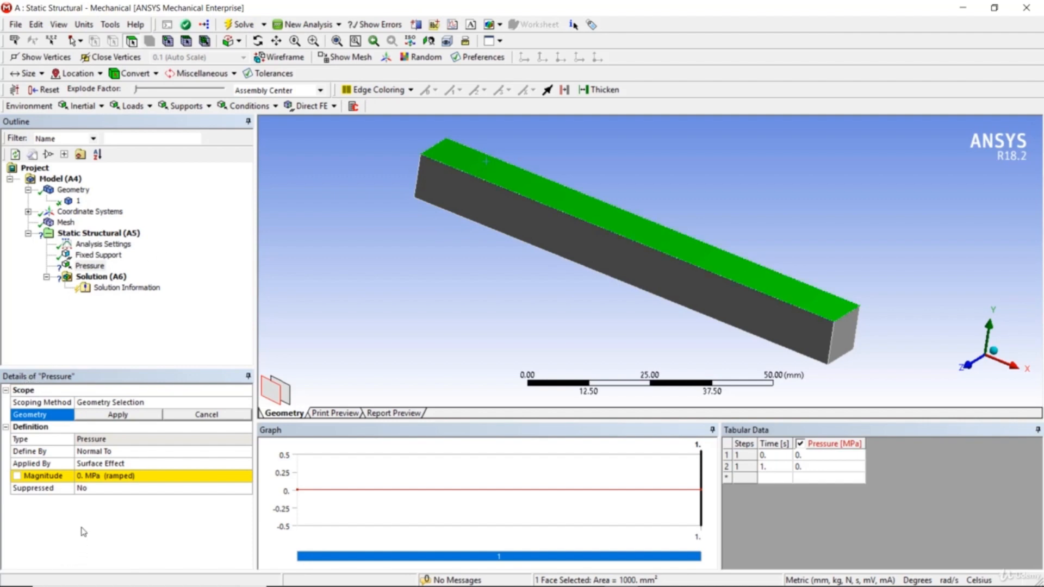
left_click(111, 414)
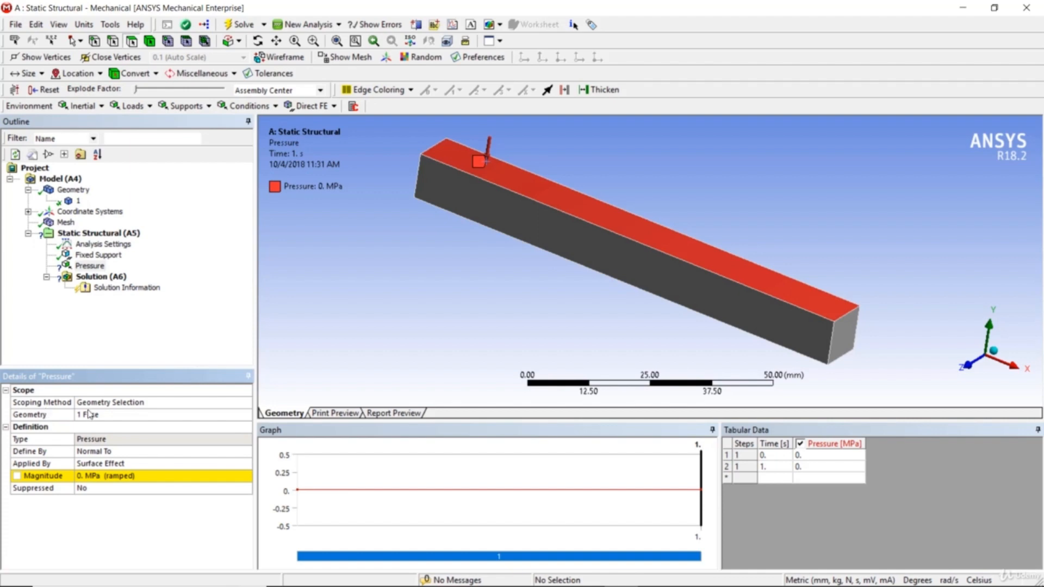
Set the pressure magnitude to 1 MPa and check the active unit system.
left_click(98, 479)
type("1")
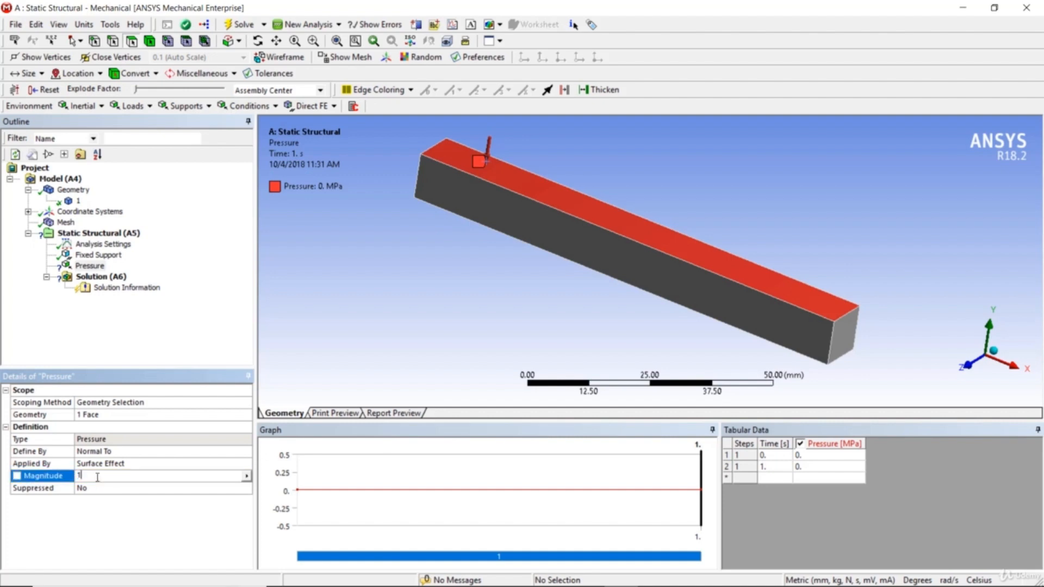
key("Return")
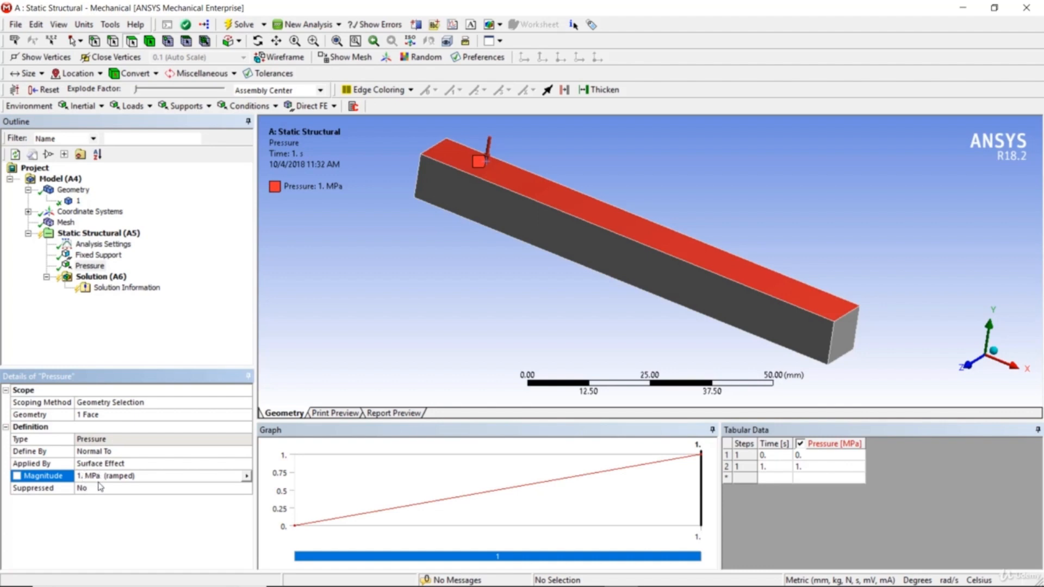
left_click(85, 26)
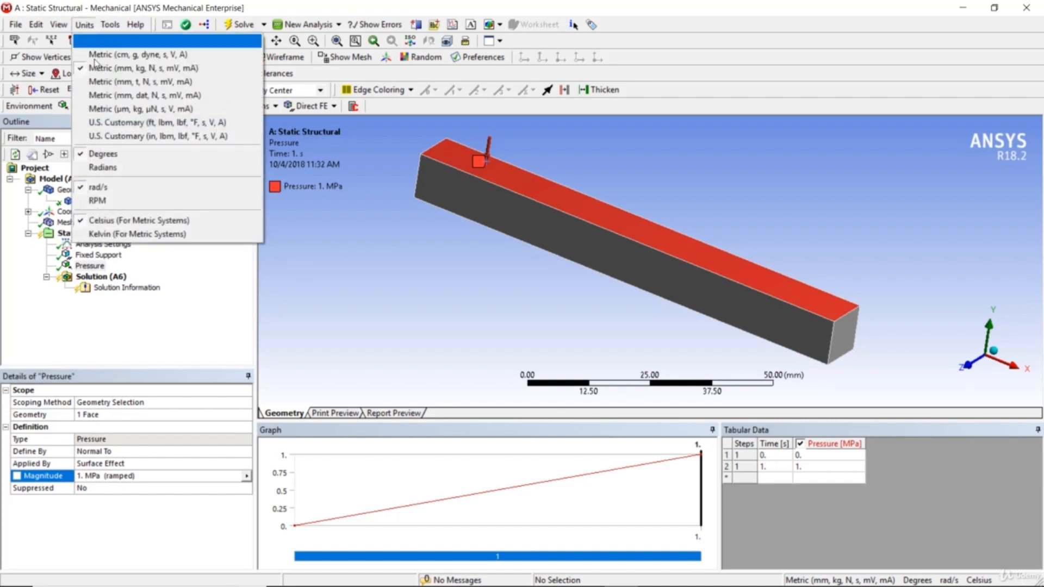
left_click(157, 347)
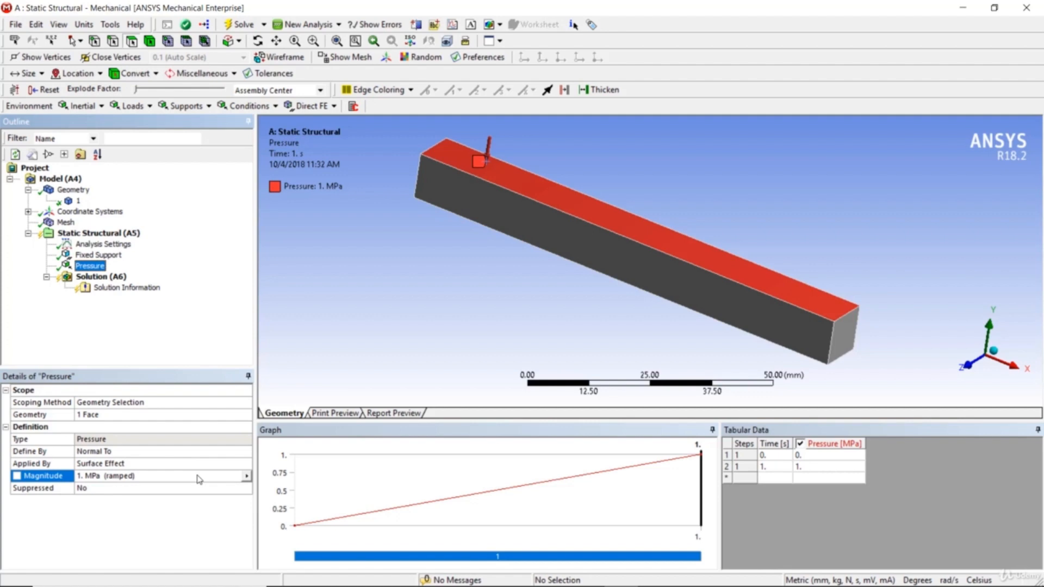
Examine the pressure's direction on the beam and review the Define By options, keeping Normal To.
middle_click_drag(587, 269, 631, 252)
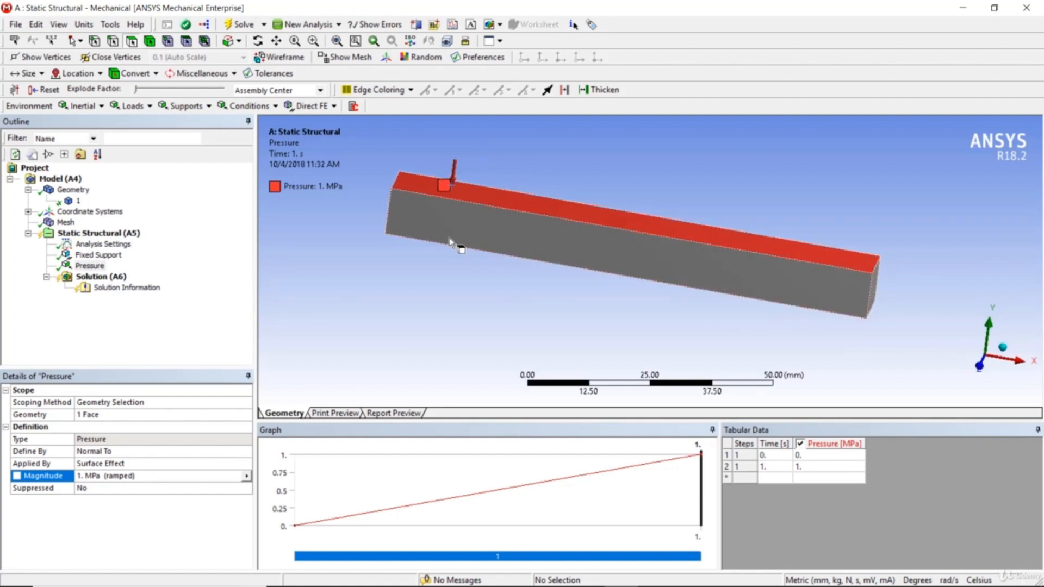
middle_click_drag(450, 242, 465, 271)
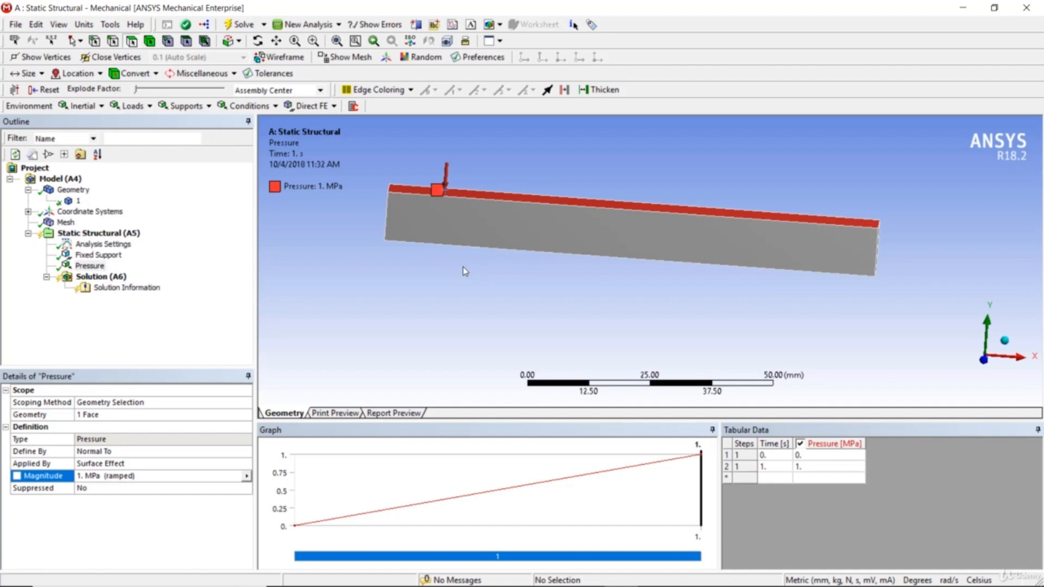
left_click(197, 450)
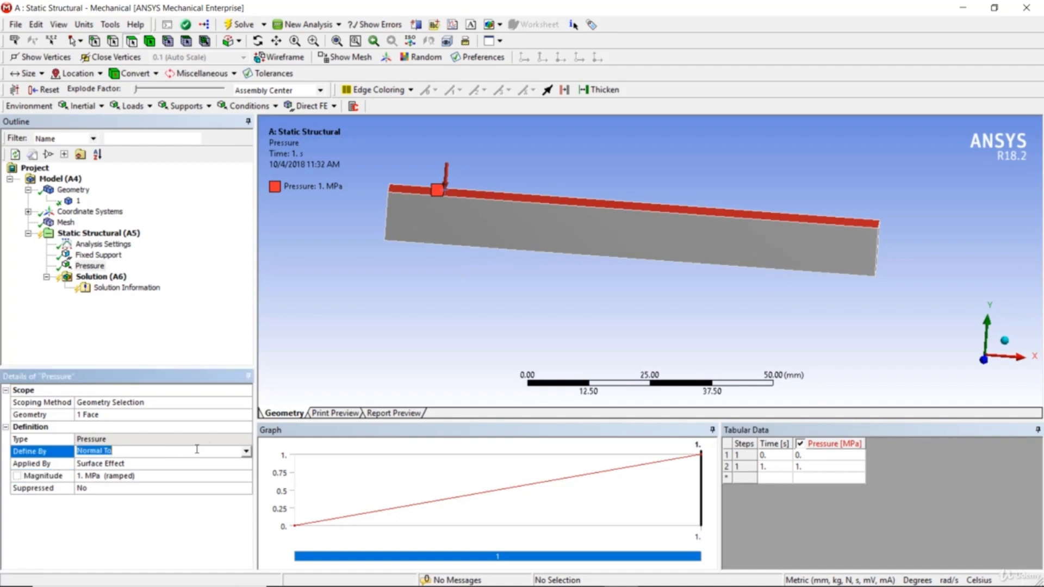
left_click(246, 451)
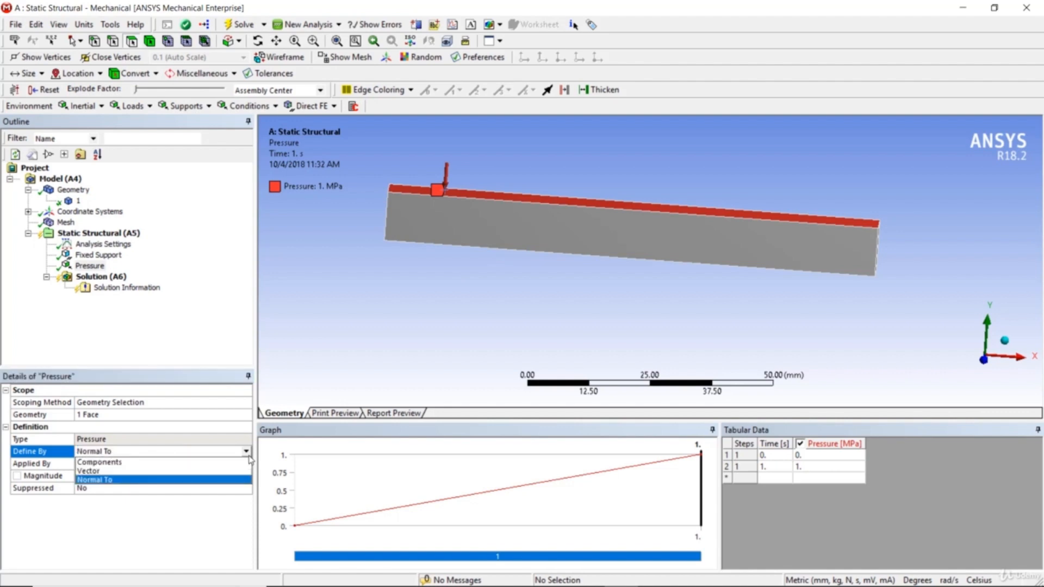
left_click(237, 483)
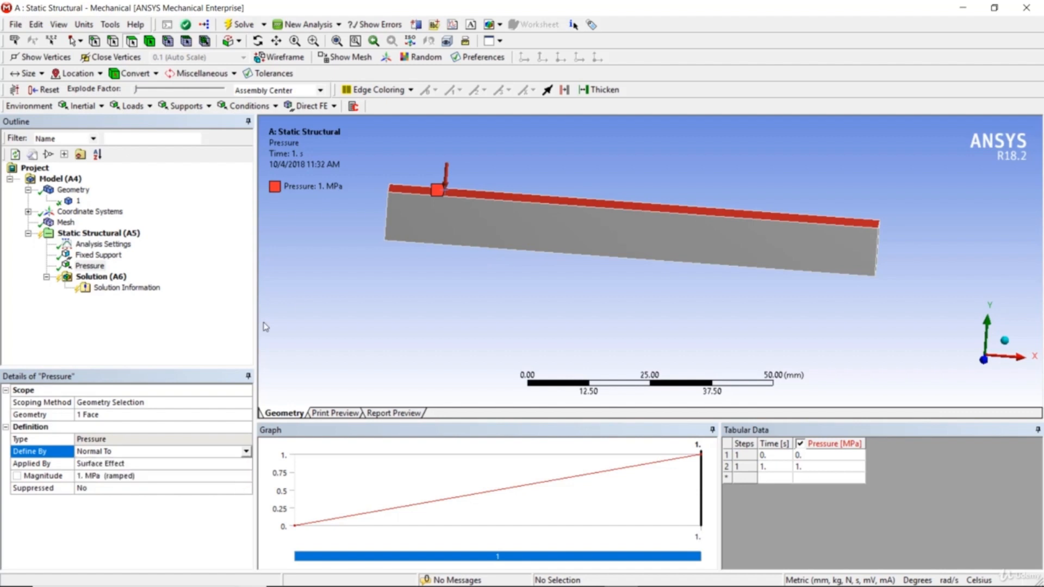
middle_click_drag(467, 265, 490, 192)
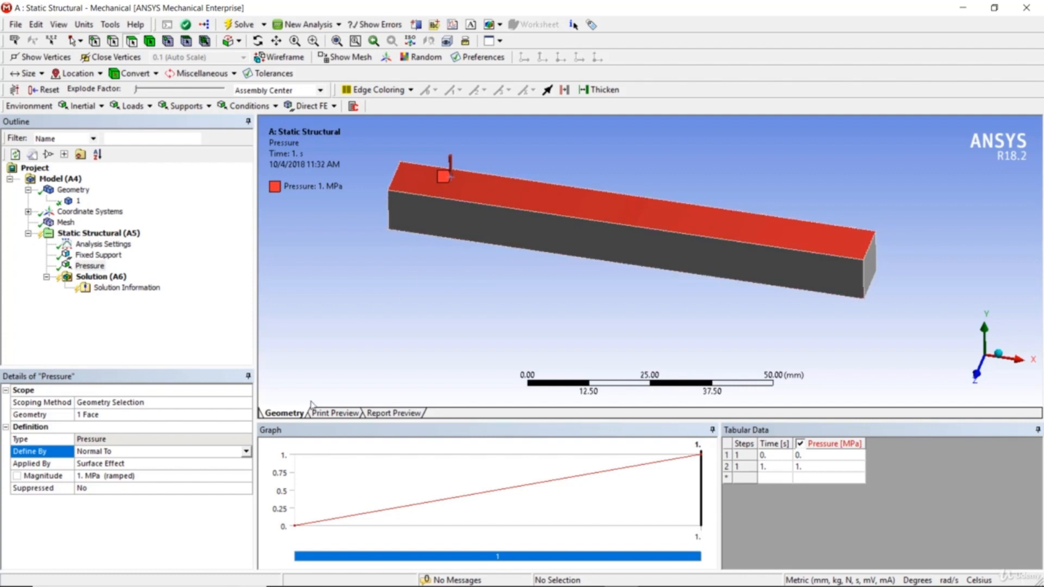
Define the pressure by Vector and set its direction downward along the vertical edge at the beam's negative X end.
left_click(247, 452)
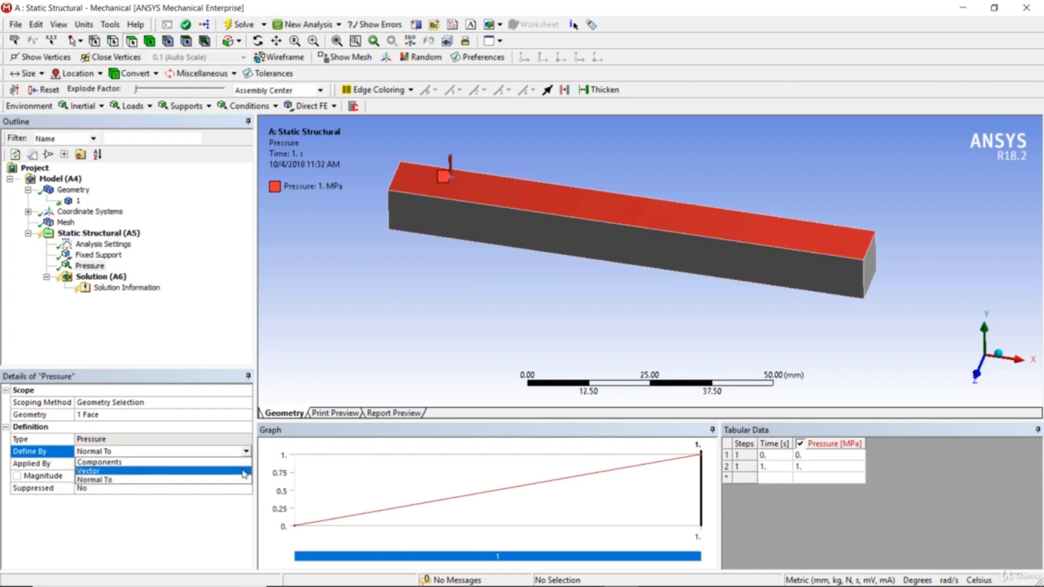
left_click(245, 475)
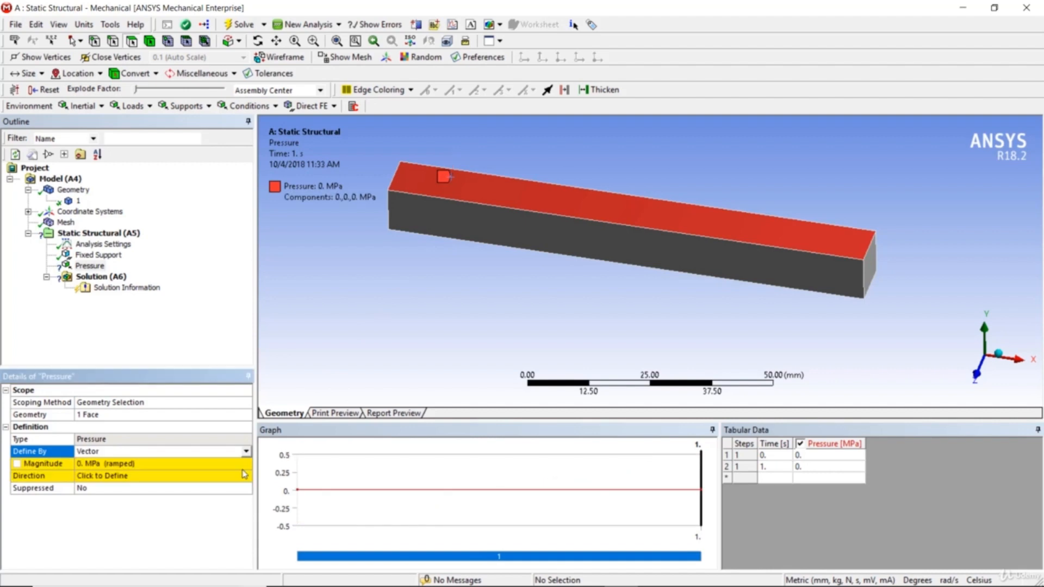
left_click(88, 480)
middle_click_drag(552, 313, 625, 280)
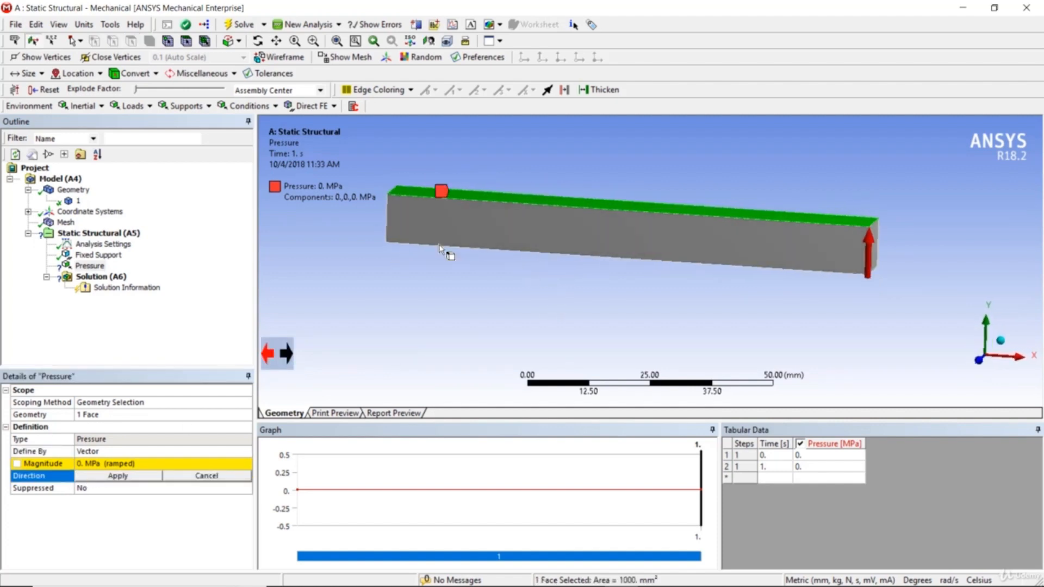
left_click(387, 221)
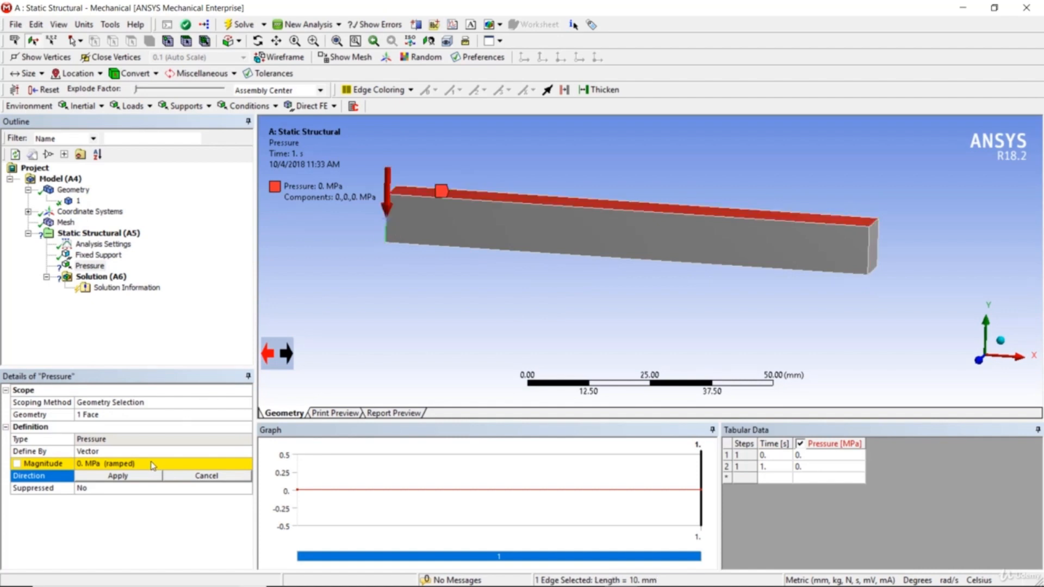
left_click(143, 477)
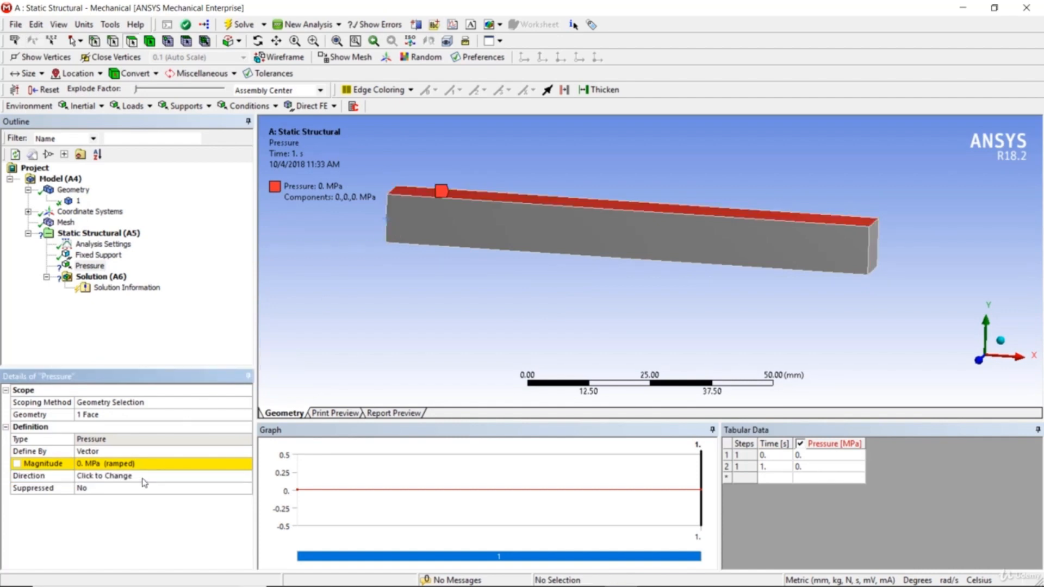
Set the magnitude of the vector-defined pressure to 1 MPa.
left_click(168, 450)
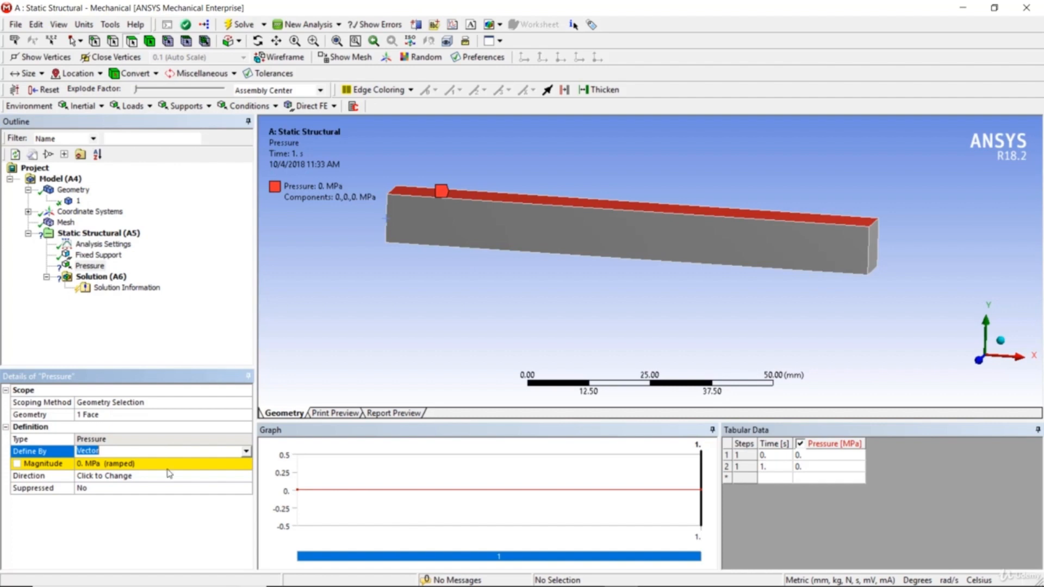
left_click(168, 465)
type("1")
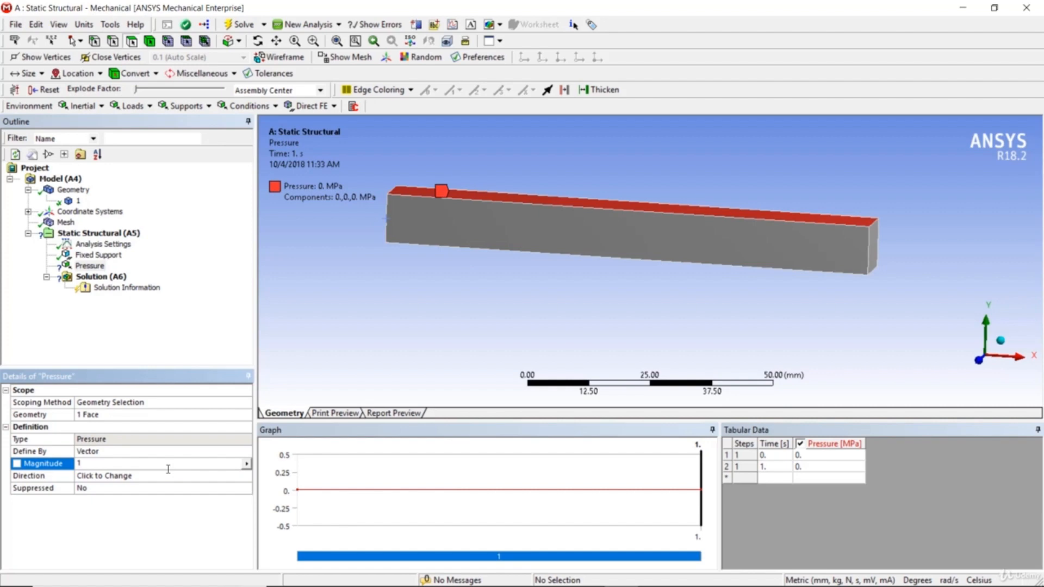
left_click(177, 288)
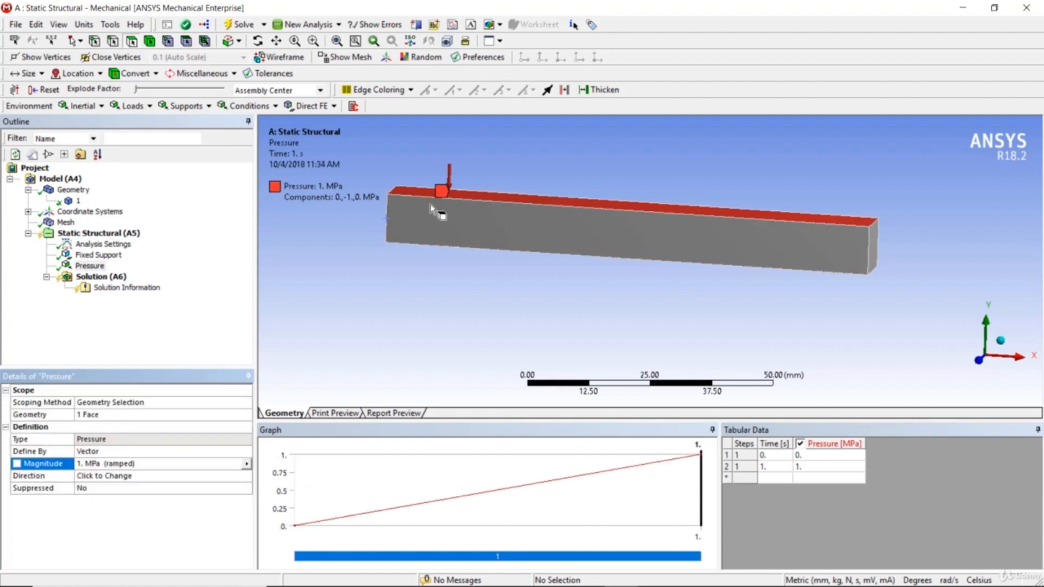
Redefine the pressure vector normal to the top face, pointing downward, and set its magnitude to -1 MPa.
left_click(118, 476)
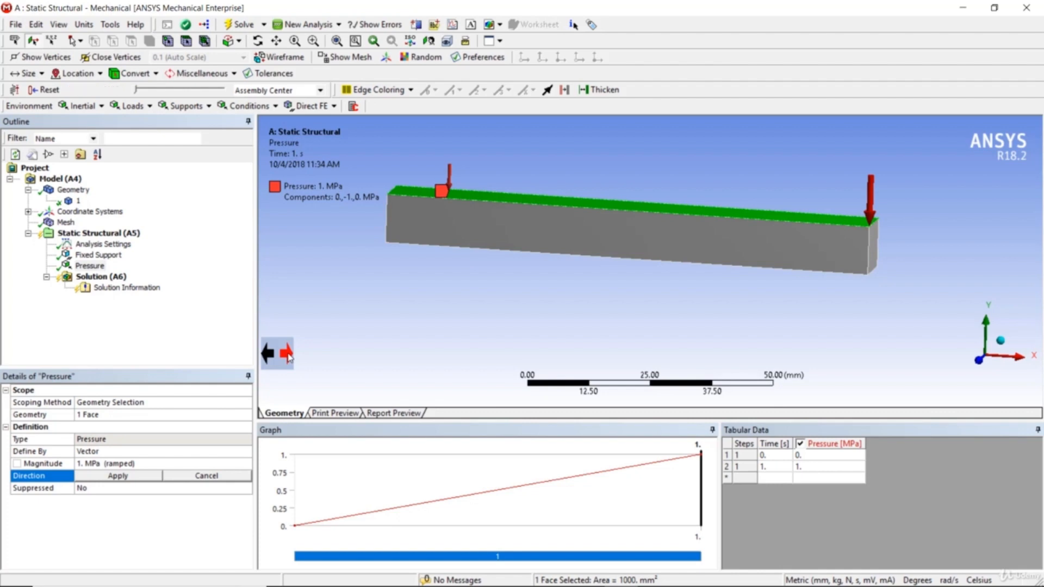
left_click(287, 354)
left_click(287, 354)
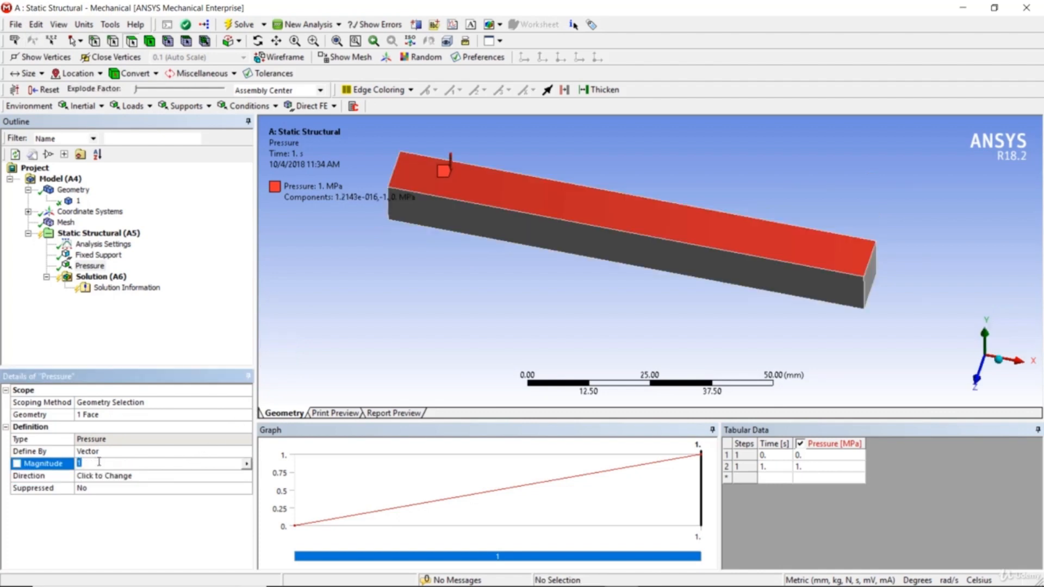
type("-1")
key("Return")
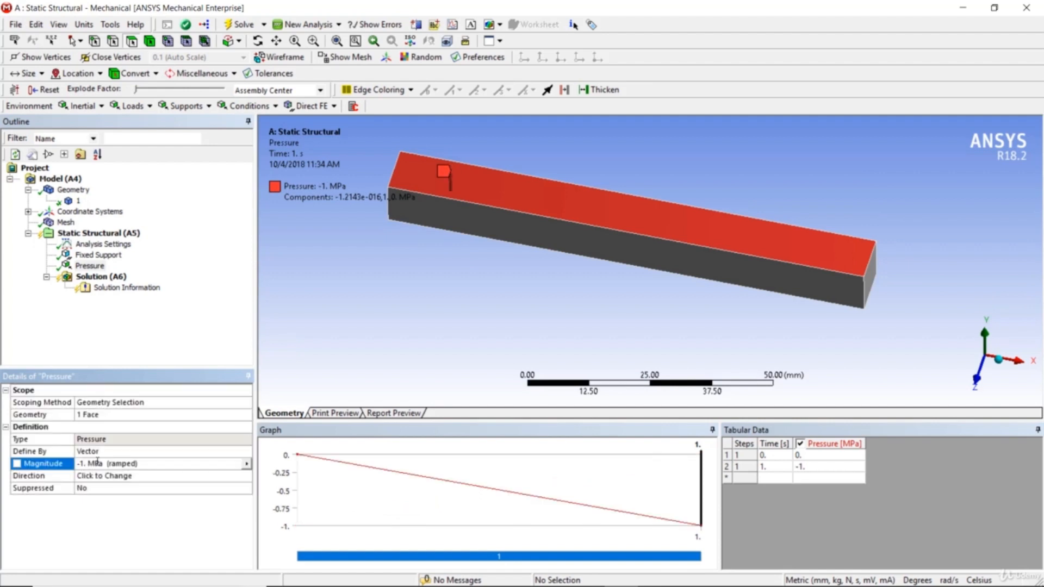
middle_click_drag(508, 133, 553, 107)
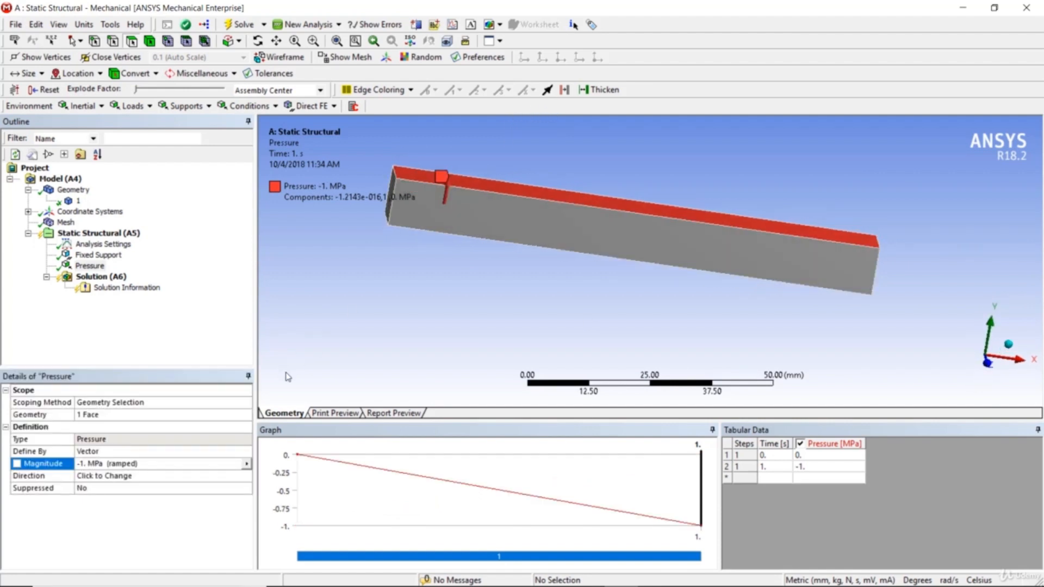
Define the pressure by Components in the Global Coordinate System and set the Y component to 1 MPa.
left_click(244, 452)
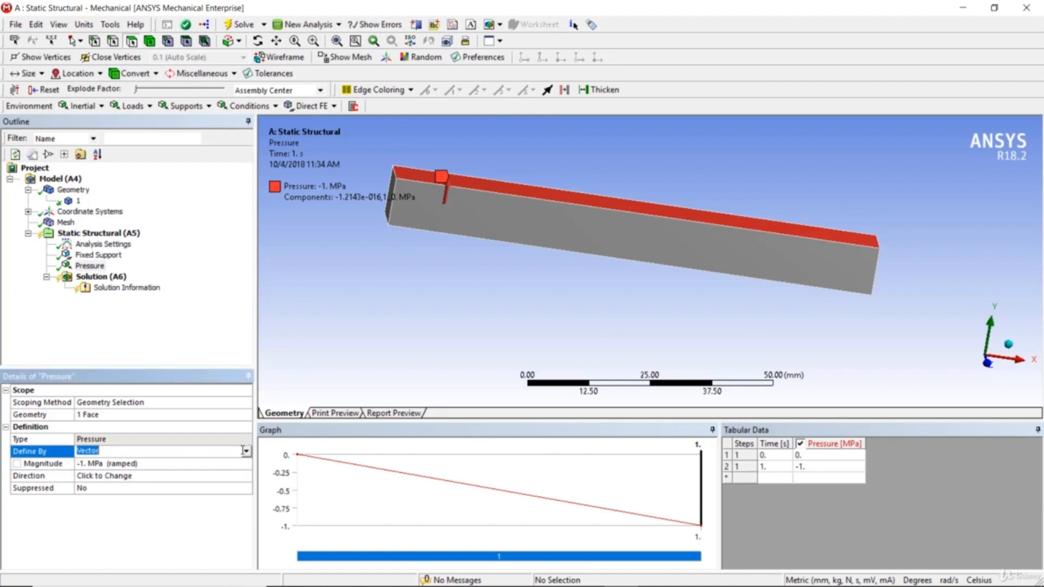
left_click(245, 452)
left_click(239, 471)
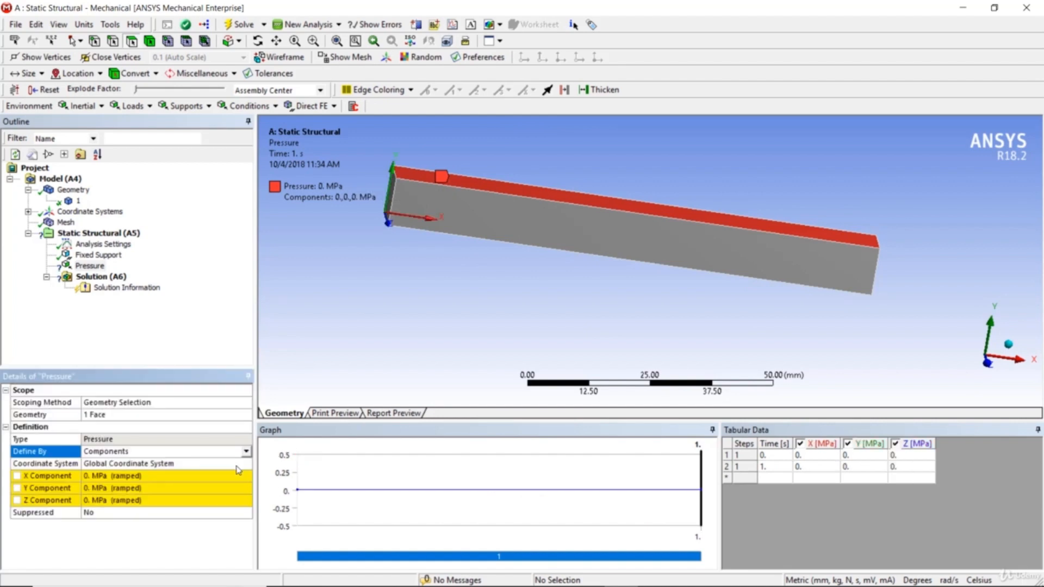
left_click_drag(417, 241, 408, 300)
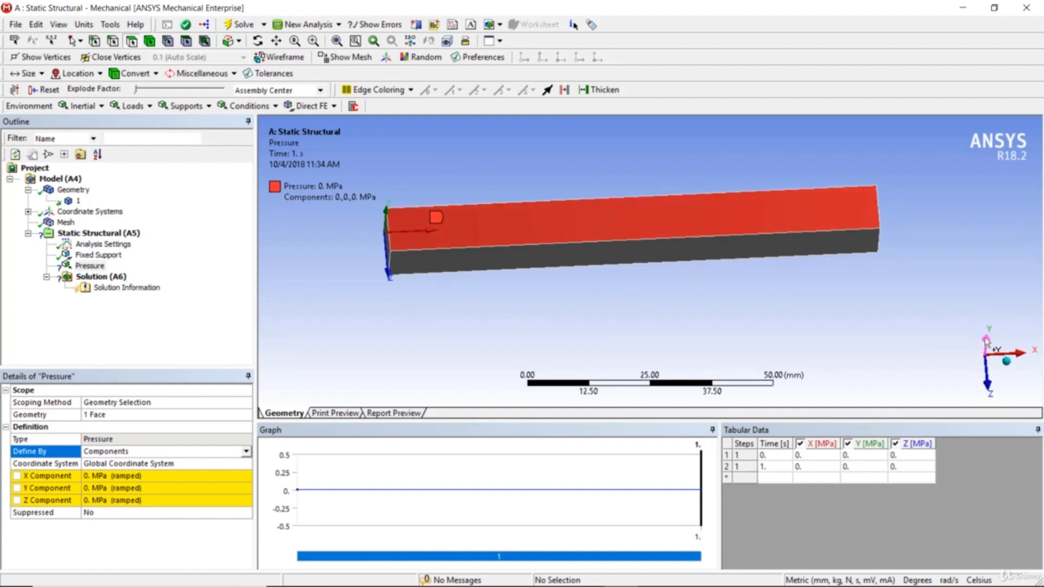
left_click_drag(844, 287, 786, 274)
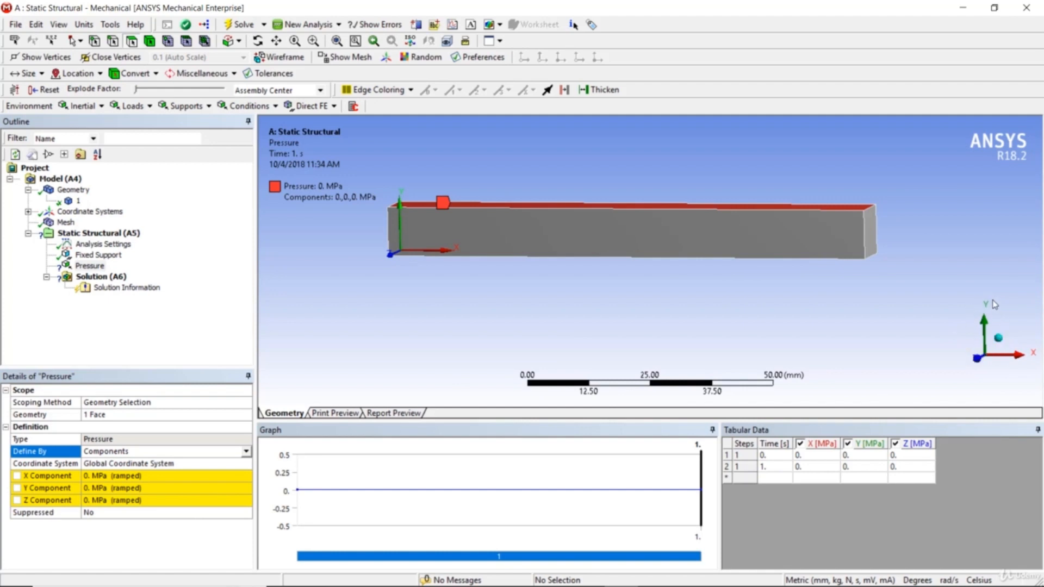
left_click(131, 488)
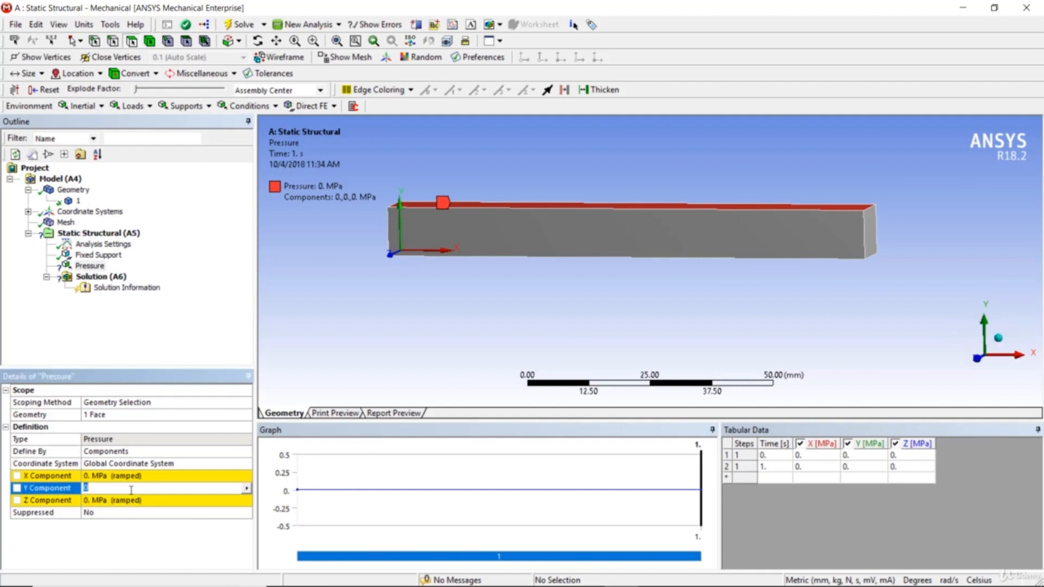
type("1")
key("Return")
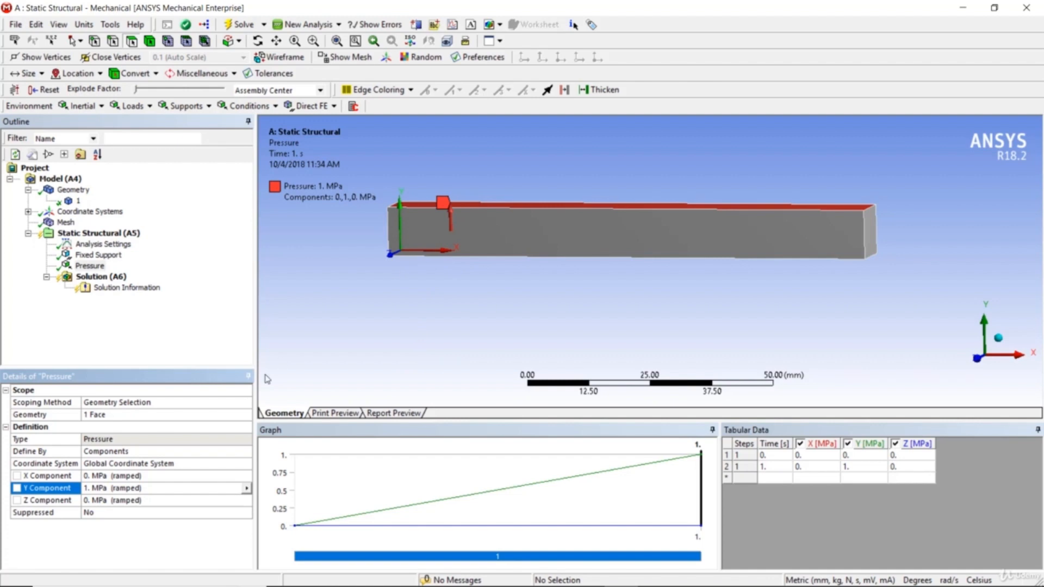
Set the pressure's Y component to -1 MPa.
left_click(97, 485)
type("-1")
key("Return")
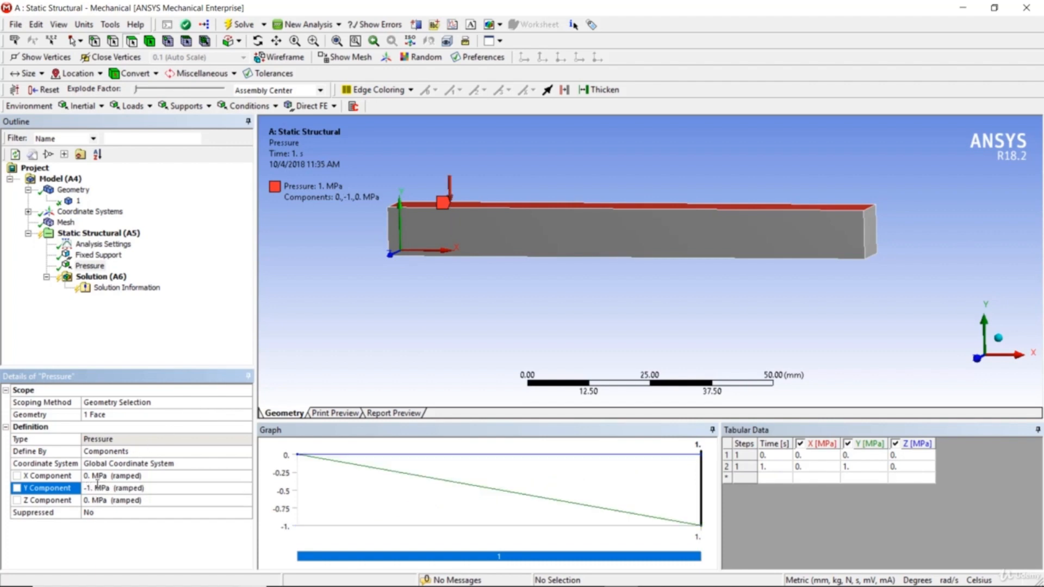